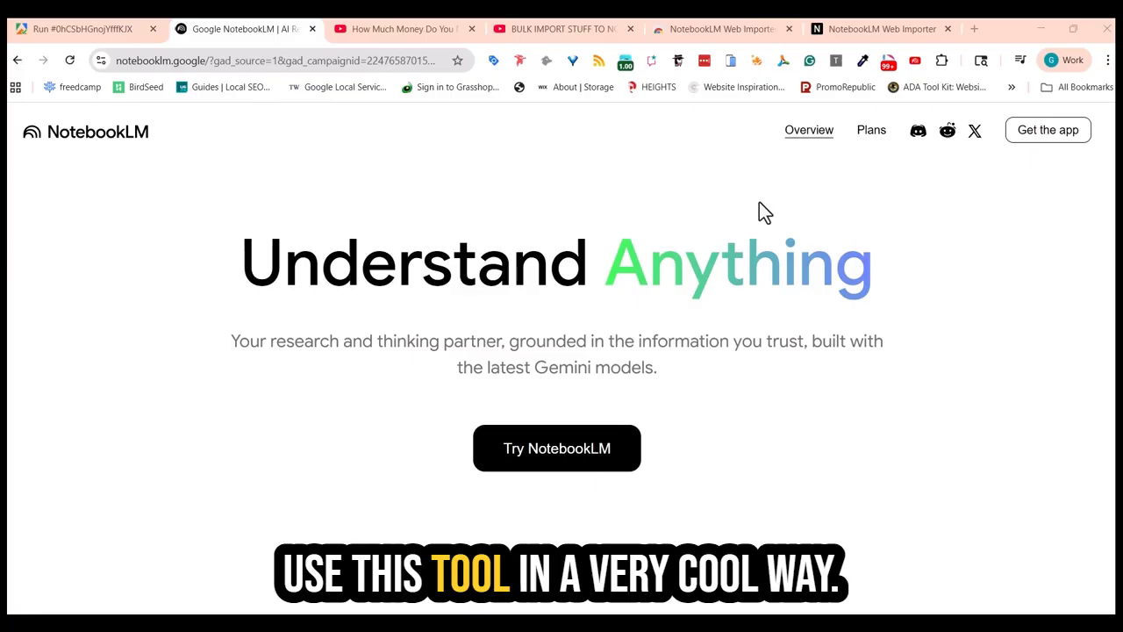
Return to the AJ Osborne YouTube channel's playlists, close the mini-player and open the Self Storage Starter Kit playlist
click(420, 35)
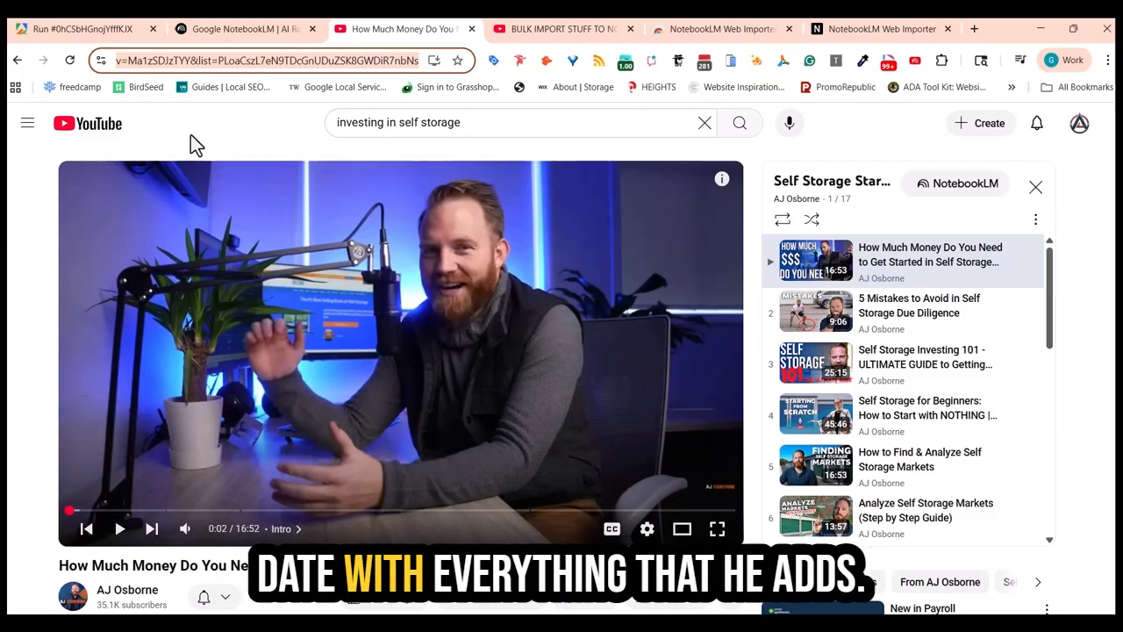
click(17, 59)
click(17, 60)
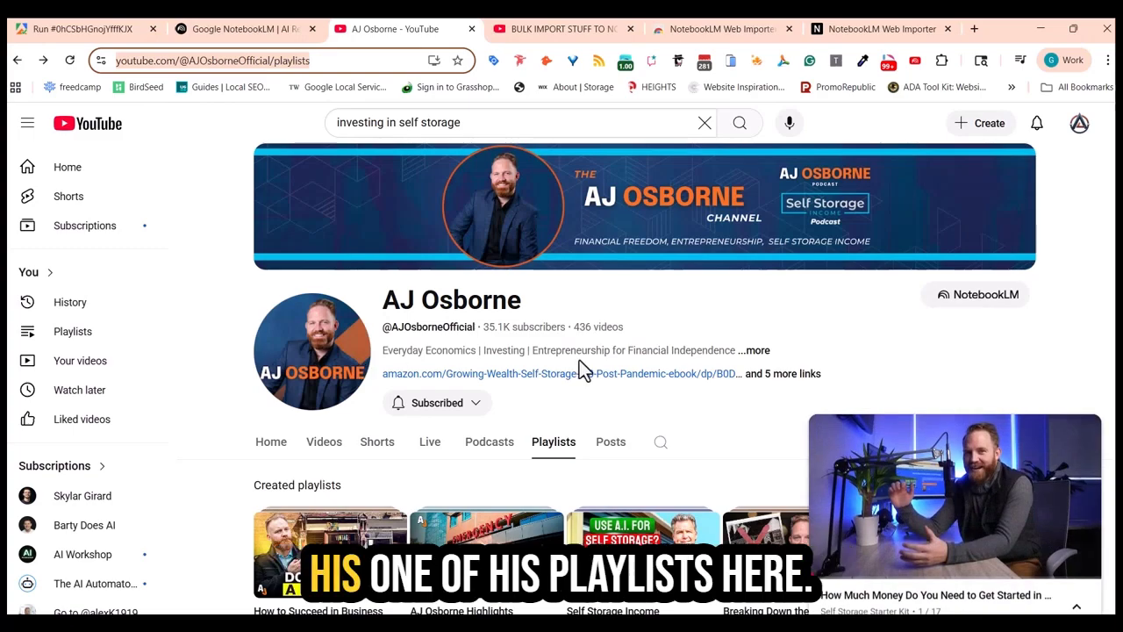
scroll(711, 425, down, 3)
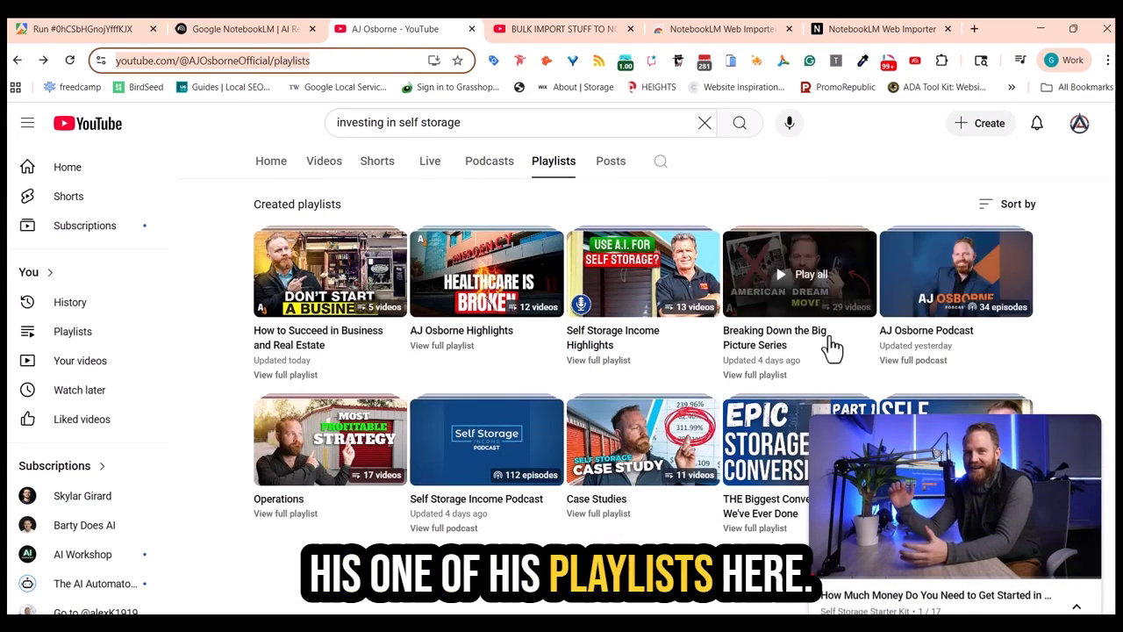
click(803, 597)
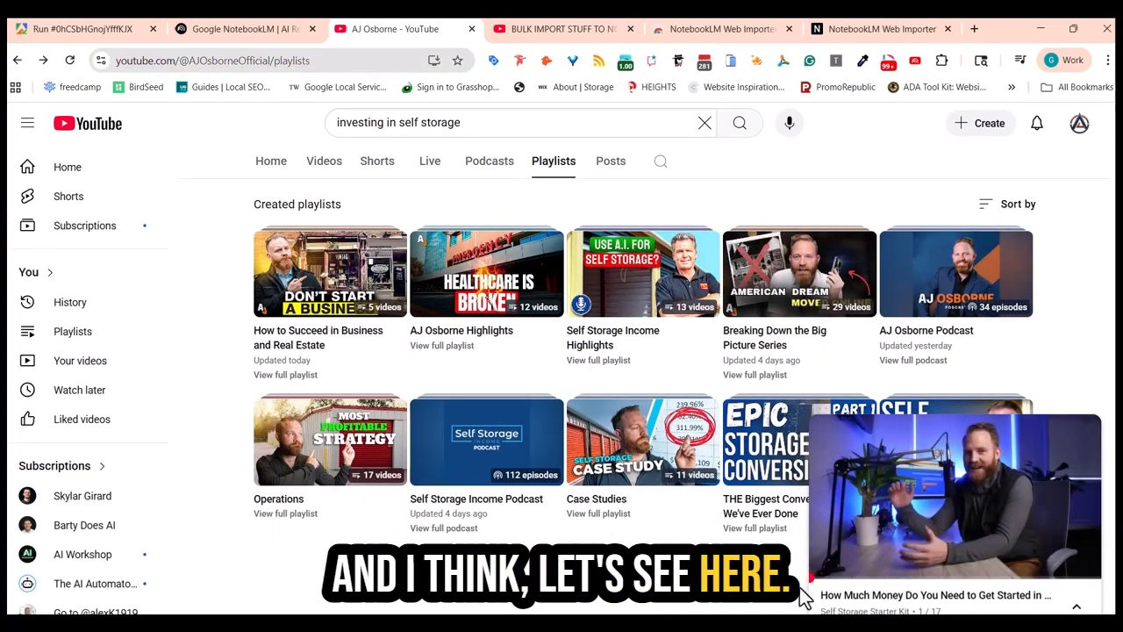
click(1084, 437)
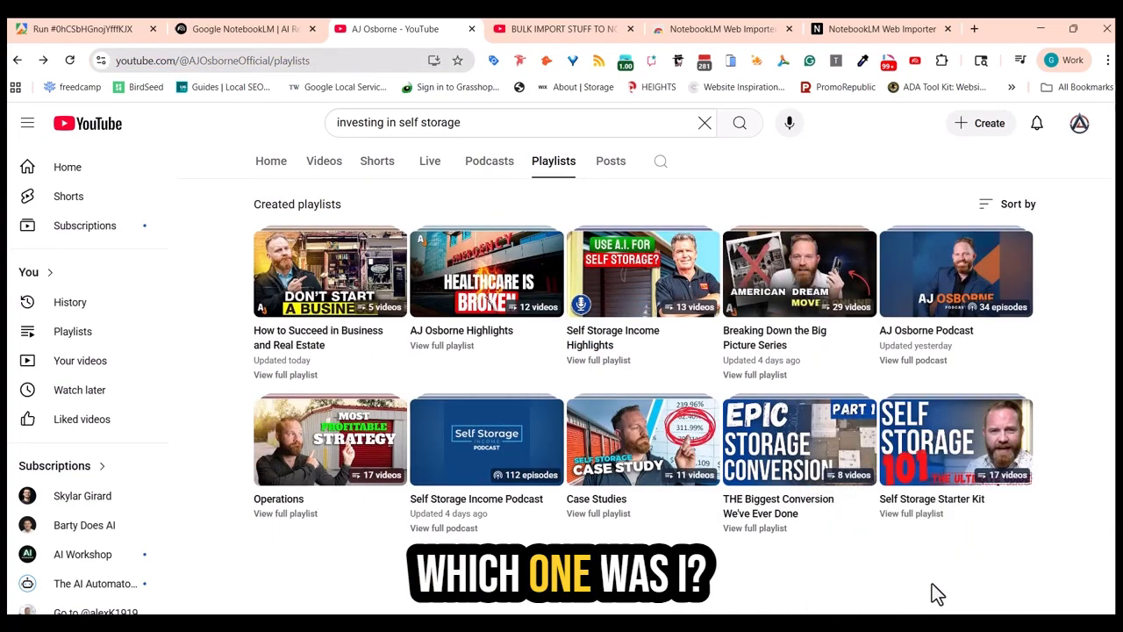
click(974, 427)
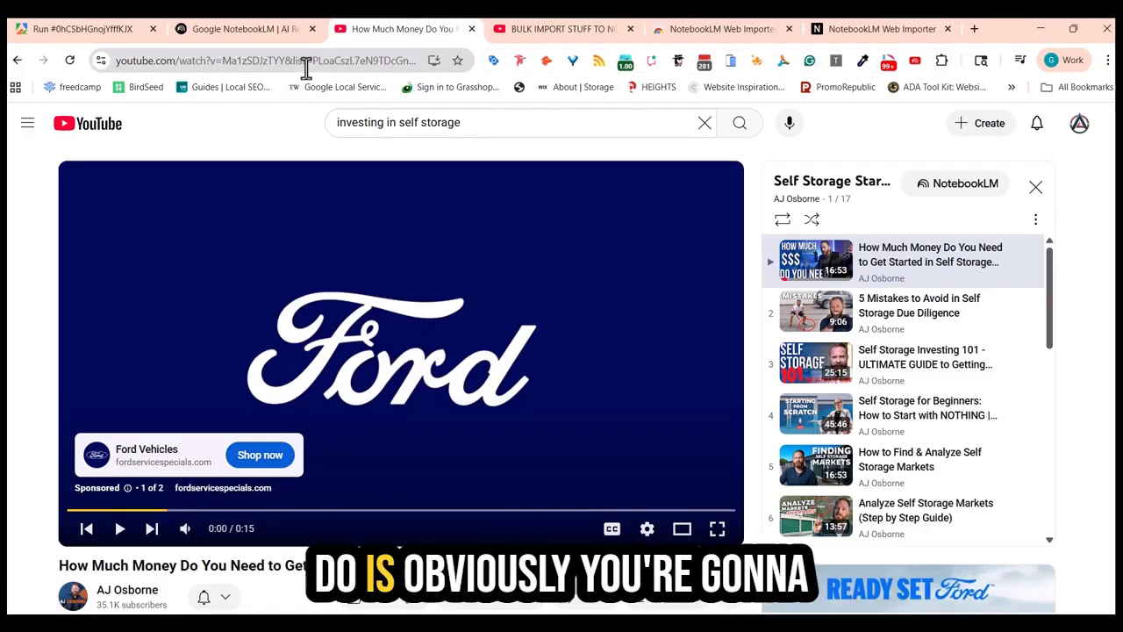
Enter NotebookLM from its landing page and create a new notebook
click(273, 36)
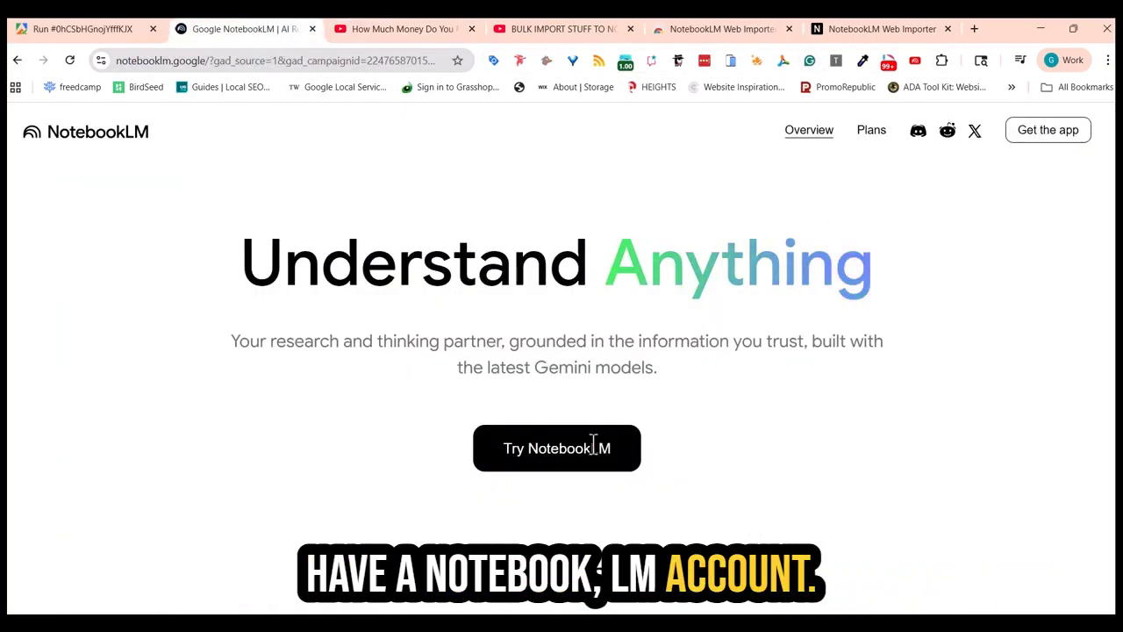
click(556, 455)
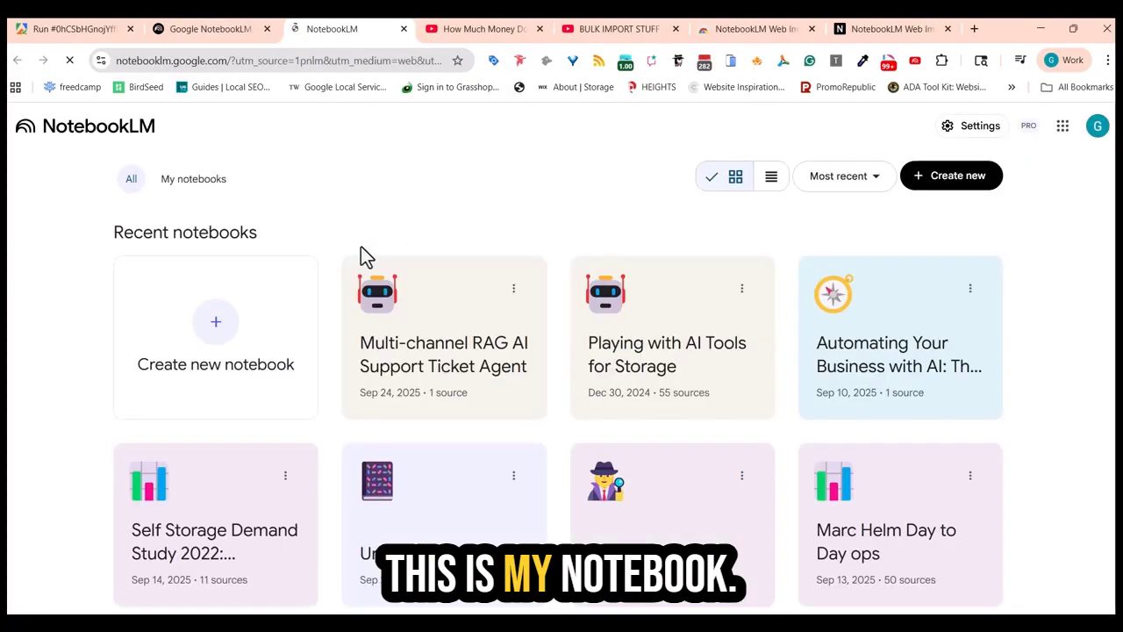
click(183, 335)
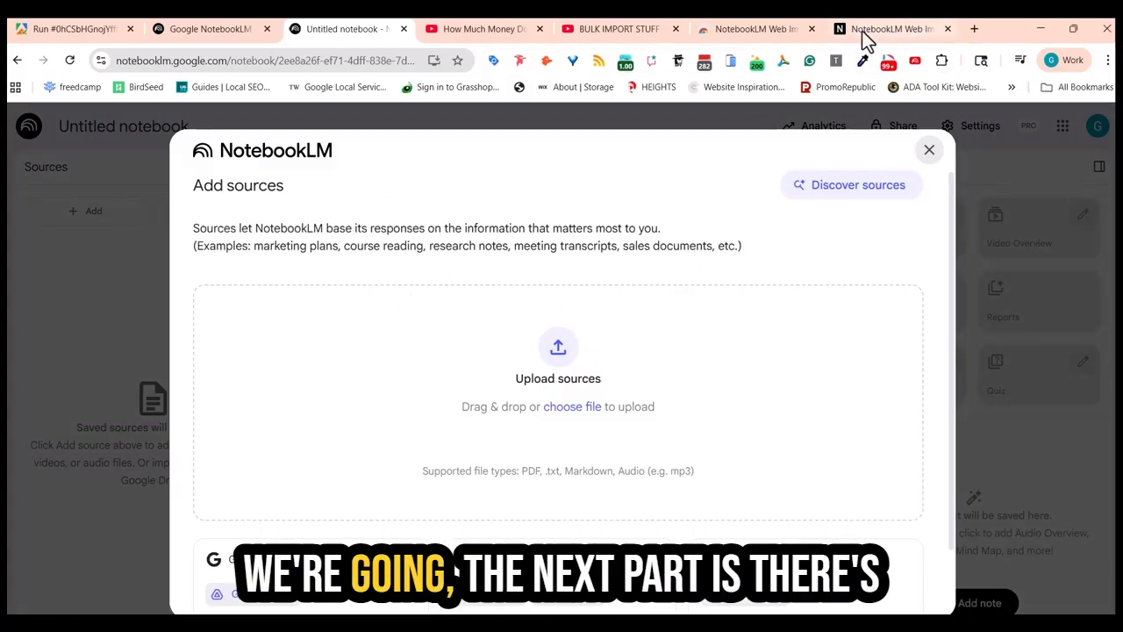
View the NotebookLM Web Importer's Chrome Web Store page, and set the extension's bulk import source type to YouTube Playlist
click(887, 31)
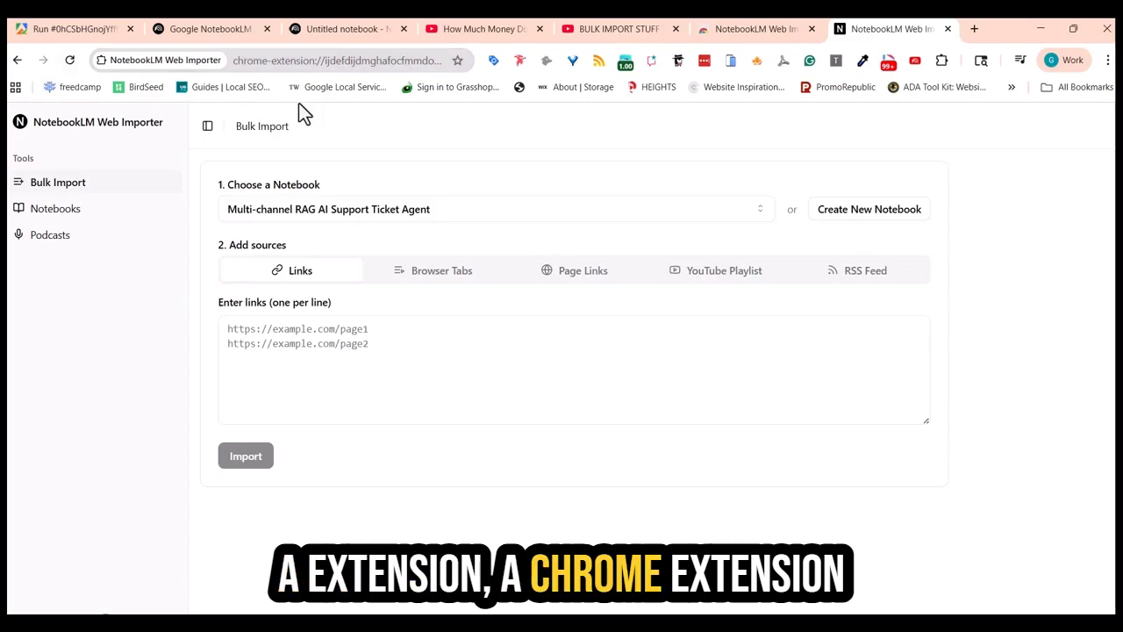
click(756, 29)
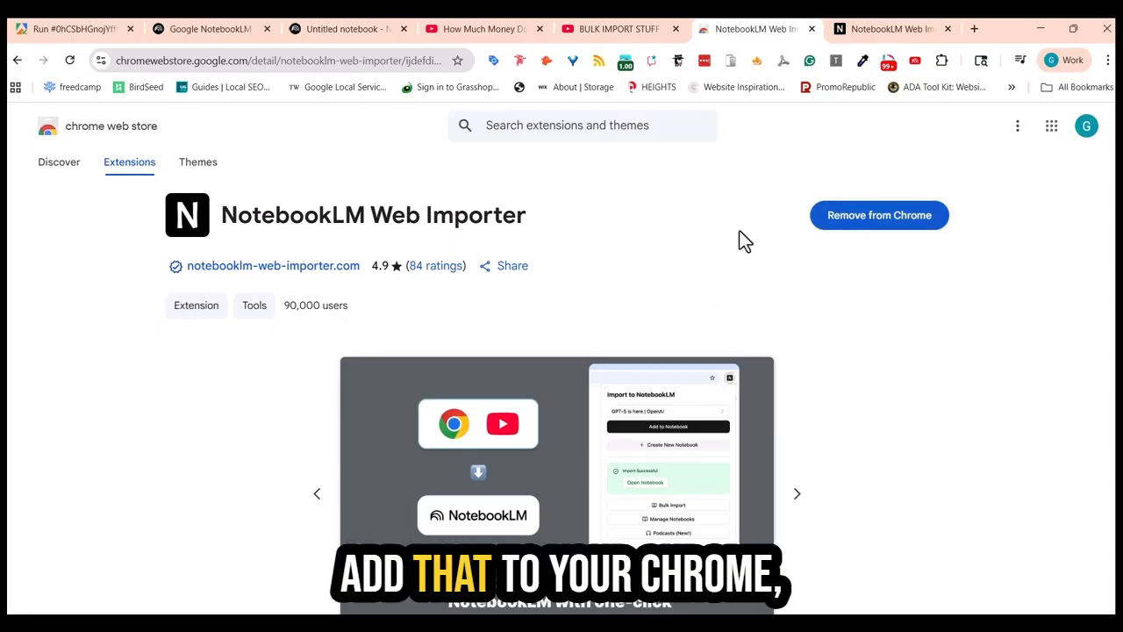
click(873, 29)
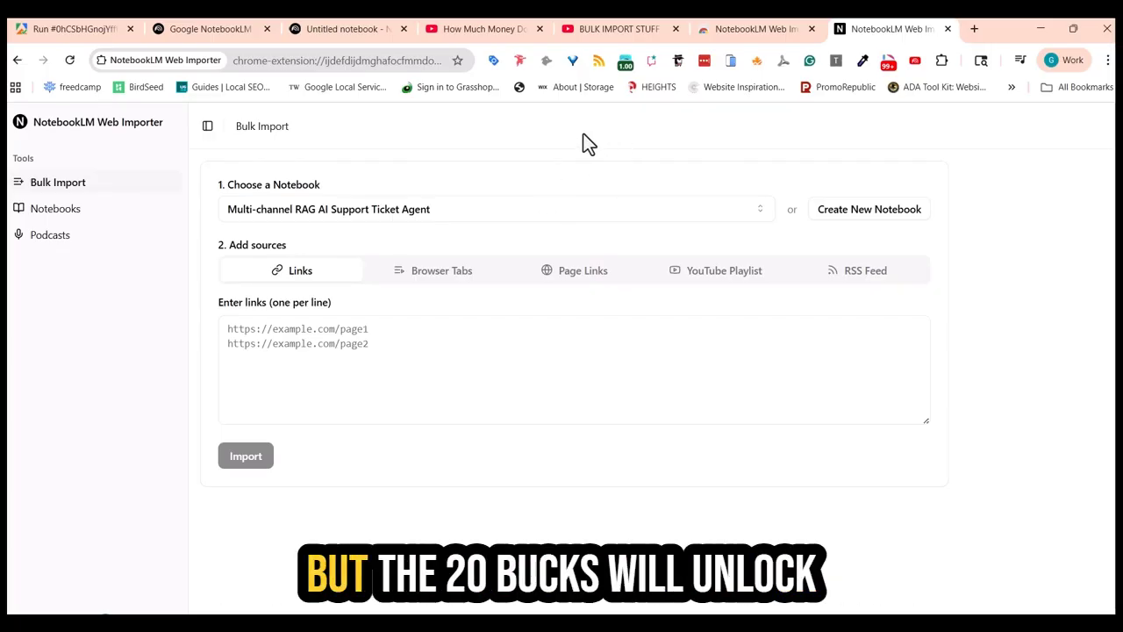
click(715, 276)
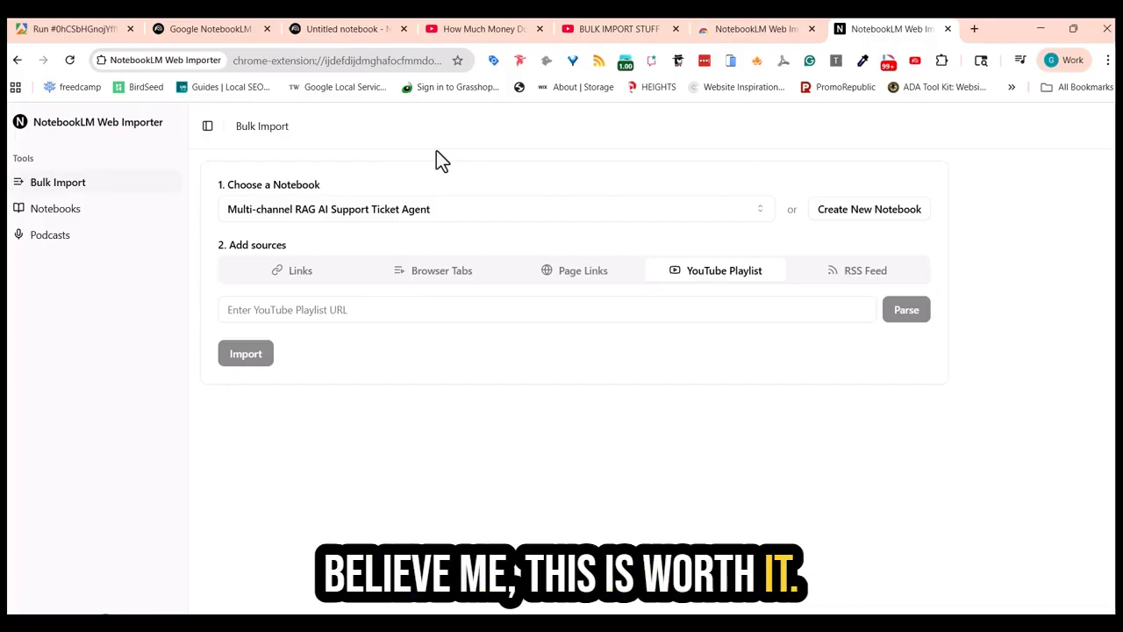
Inspect the YouTube URL source option in the untitled notebook and close the add-sources dialog without adding anything
click(324, 30)
scroll(562, 520, down, 1)
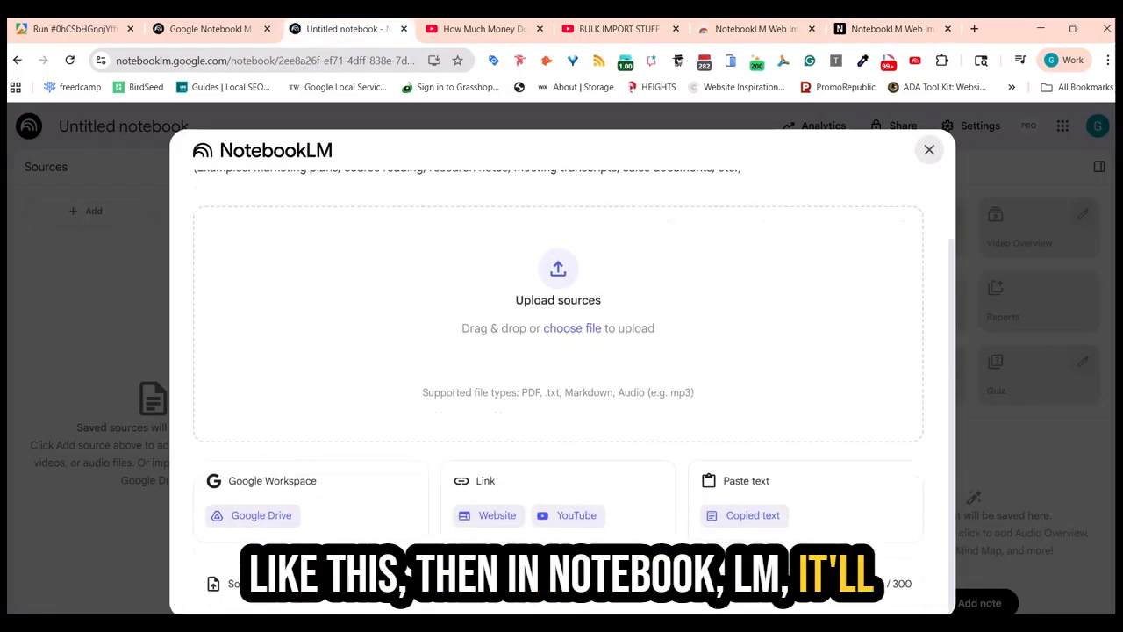
click(565, 525)
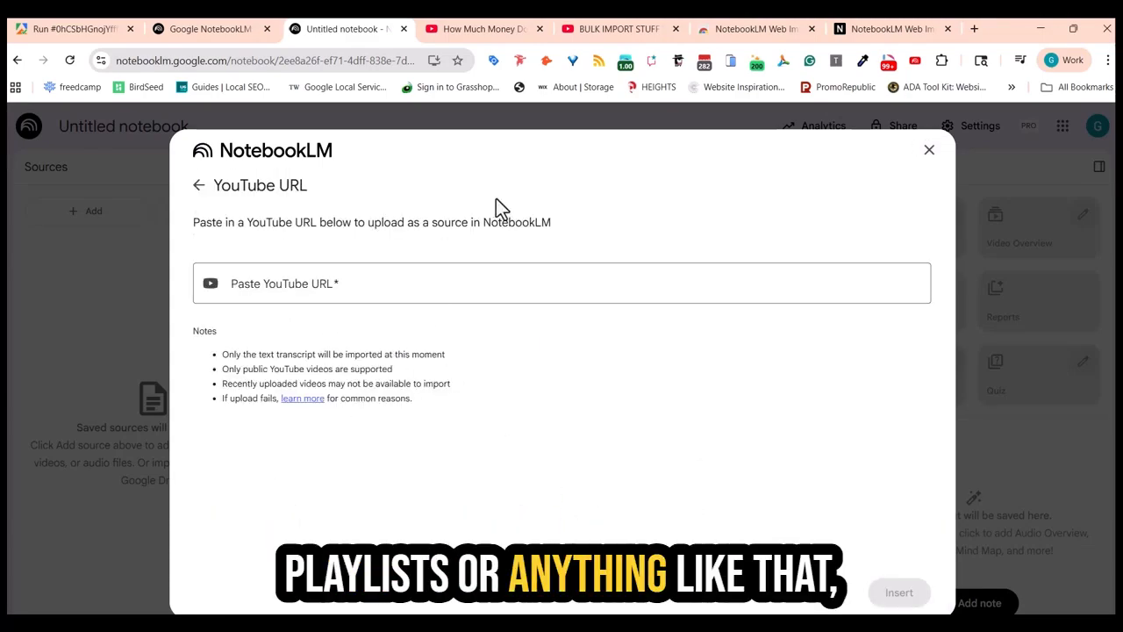
click(930, 154)
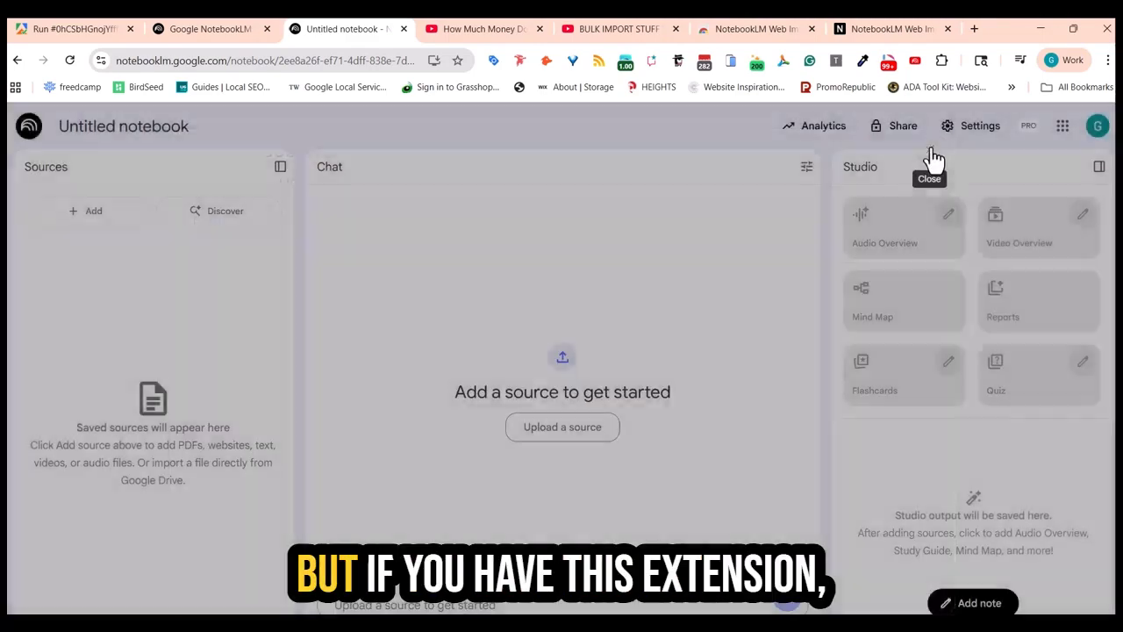
Choose the newly created Untitled notebook as the destination in the NotebookLM Web Importer
click(910, 27)
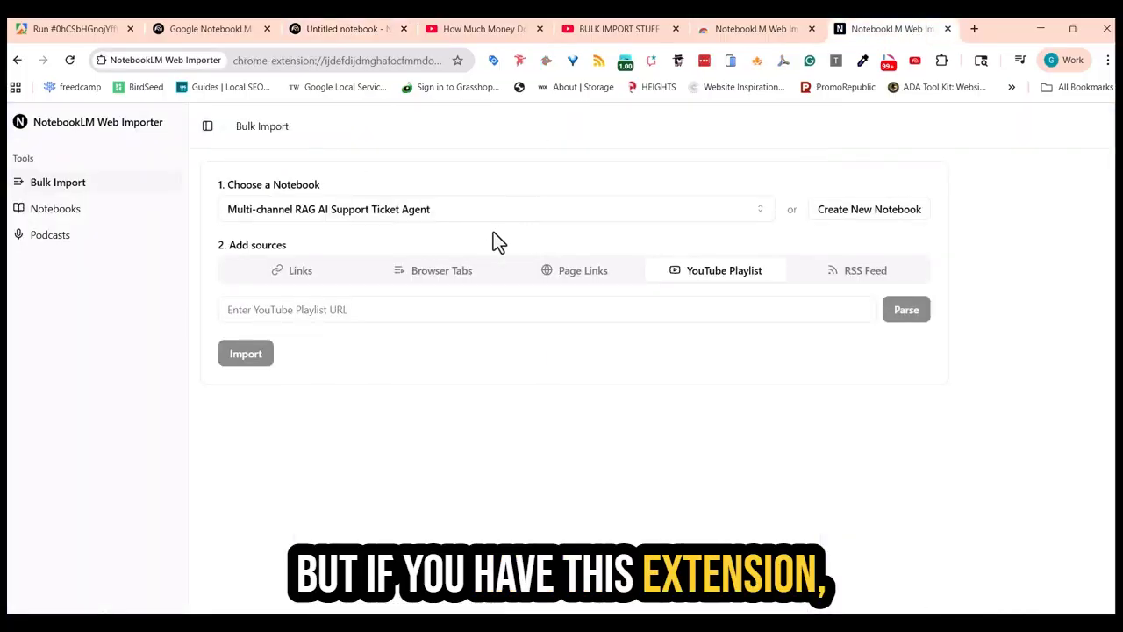
click(424, 216)
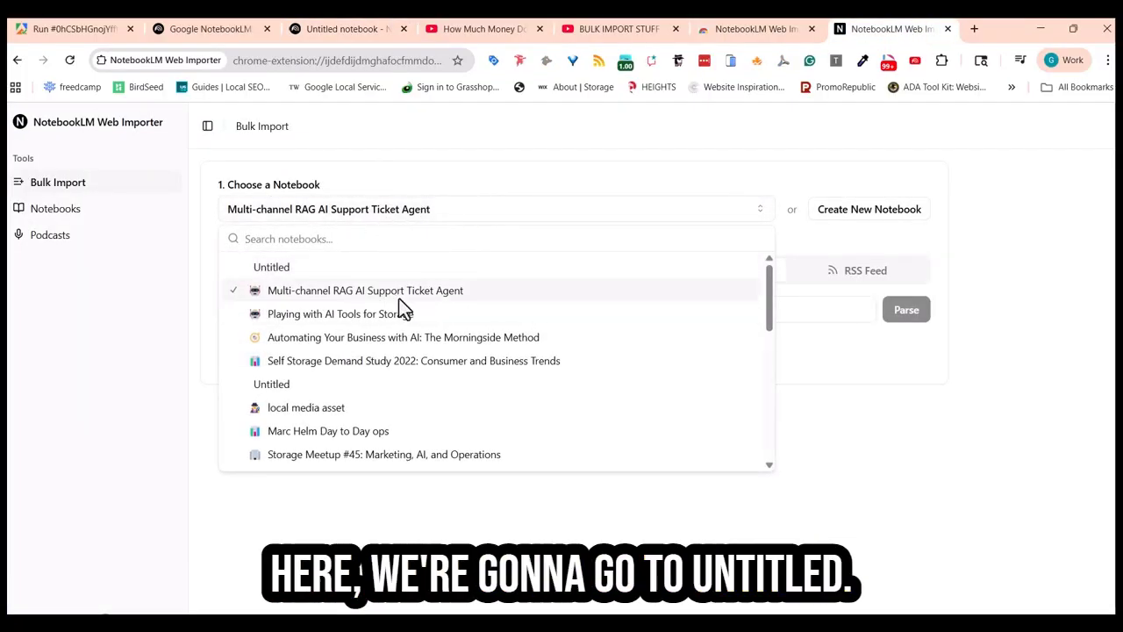
click(325, 268)
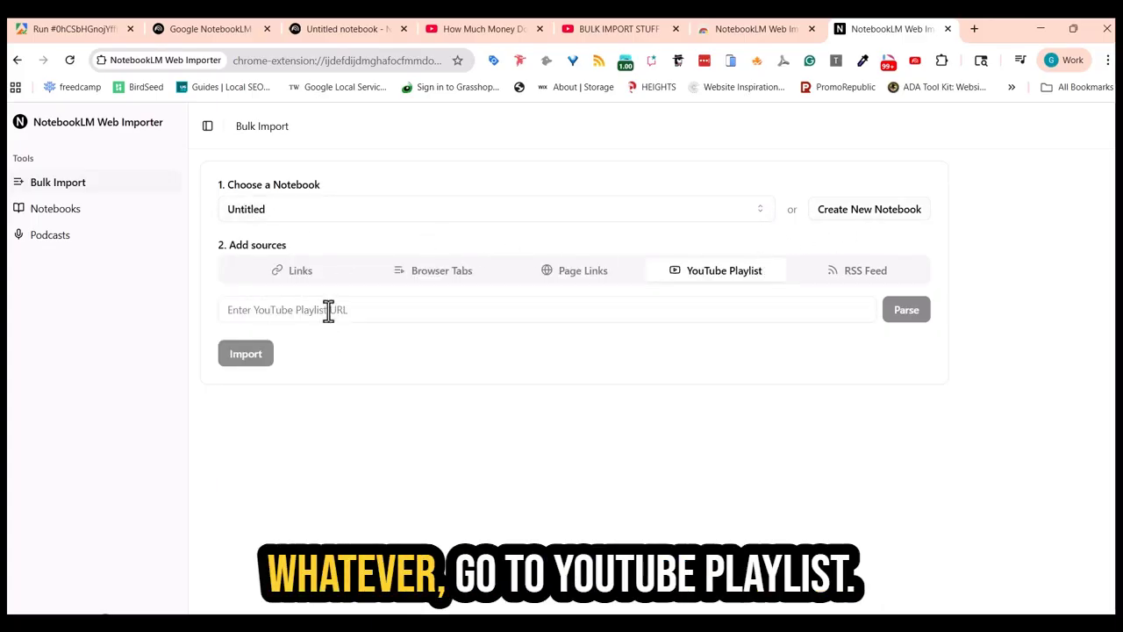
Copy the full YouTube URL of the Self Storage Starter Kit playlist, including its list parameter
click(530, 28)
click(614, 29)
click(465, 35)
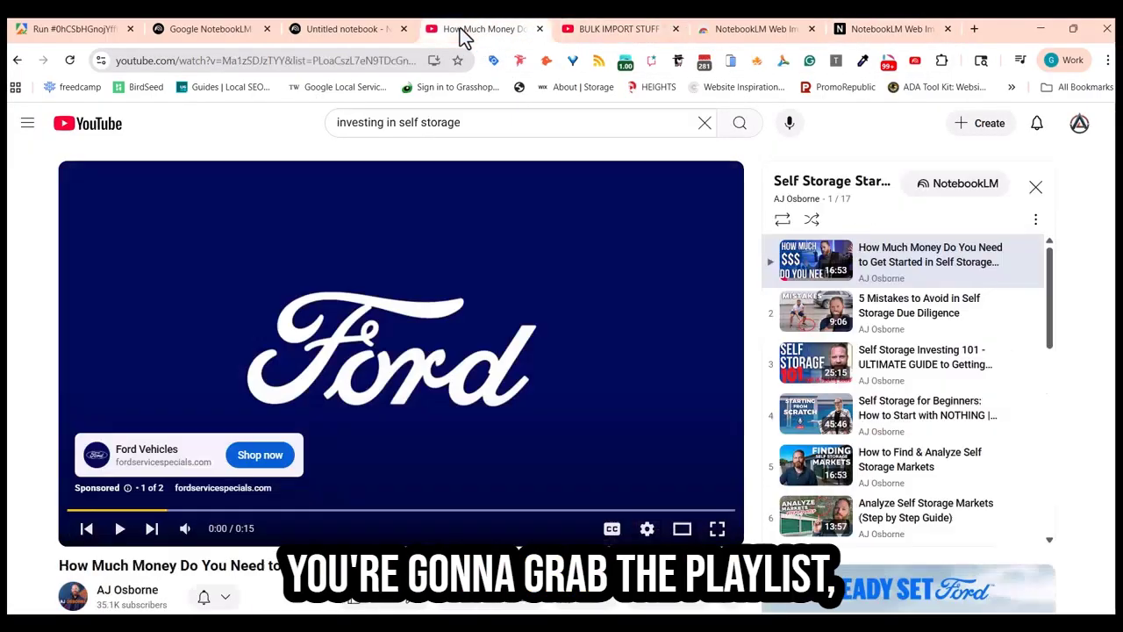
click(300, 63)
click(343, 60)
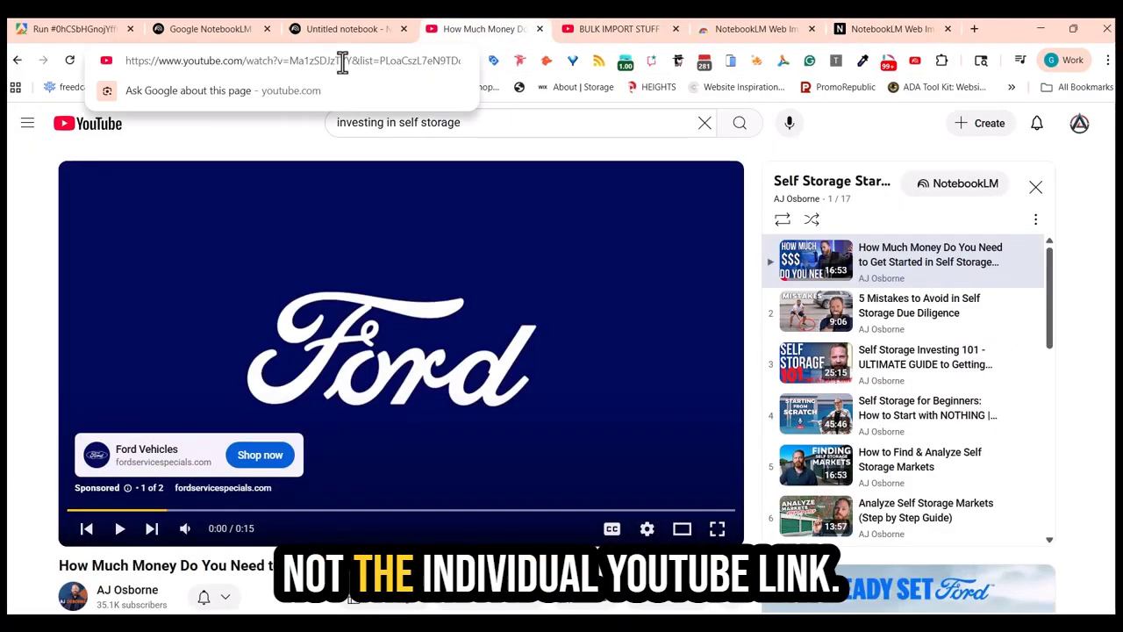
right_click(256, 67)
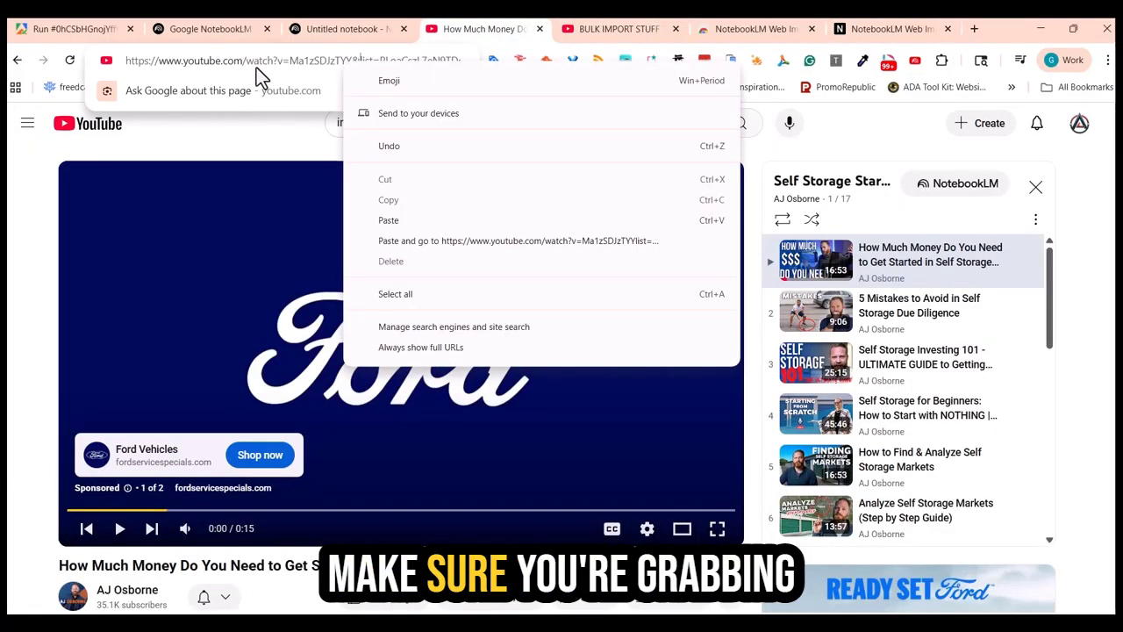
click(269, 60)
key(ctrl+a)
key(ctrl+c)
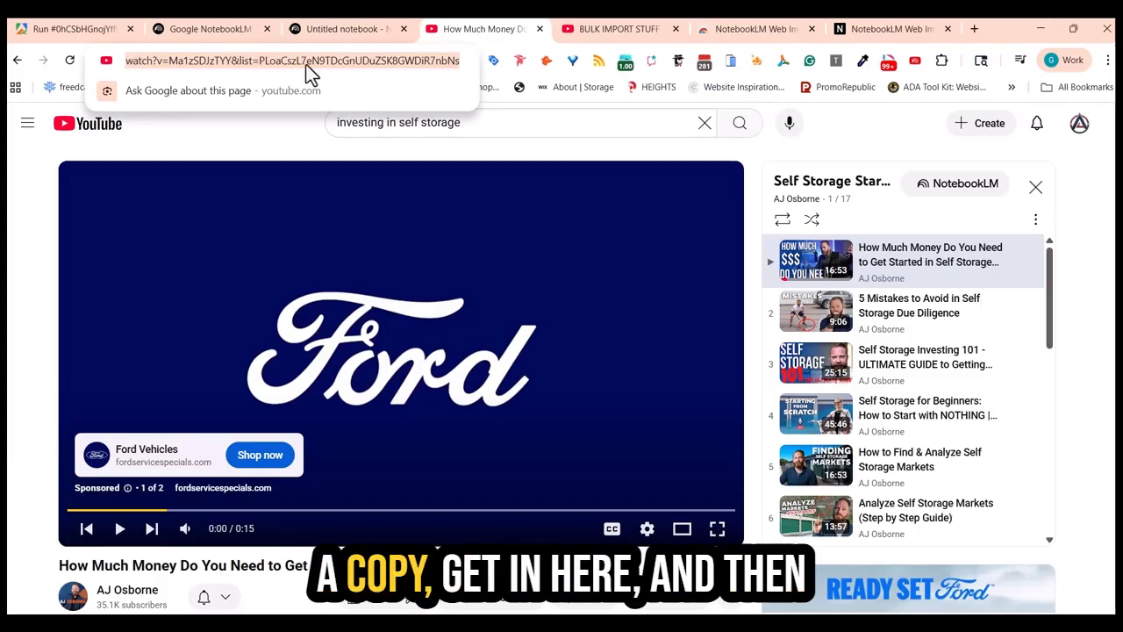
click(916, 29)
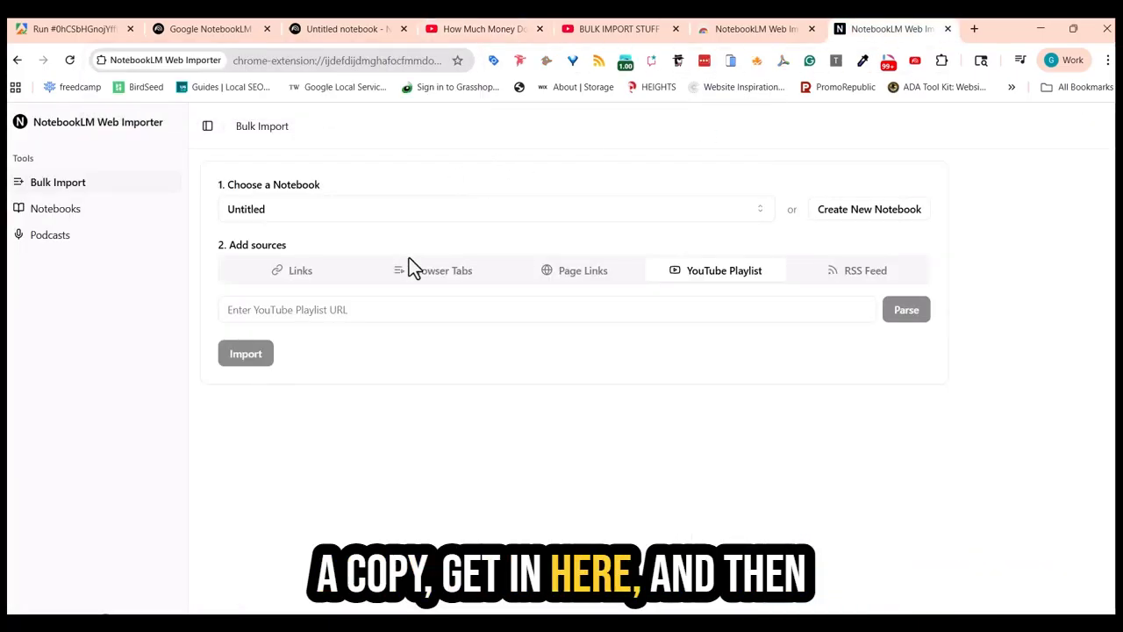
click(342, 318)
key(ctrl+v)
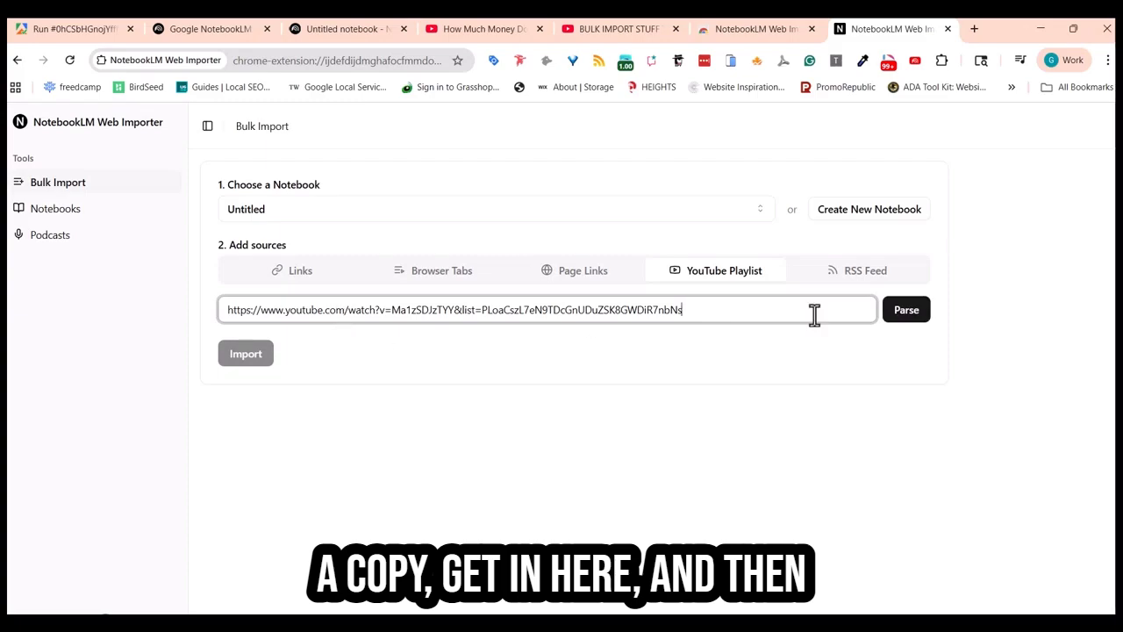
click(905, 310)
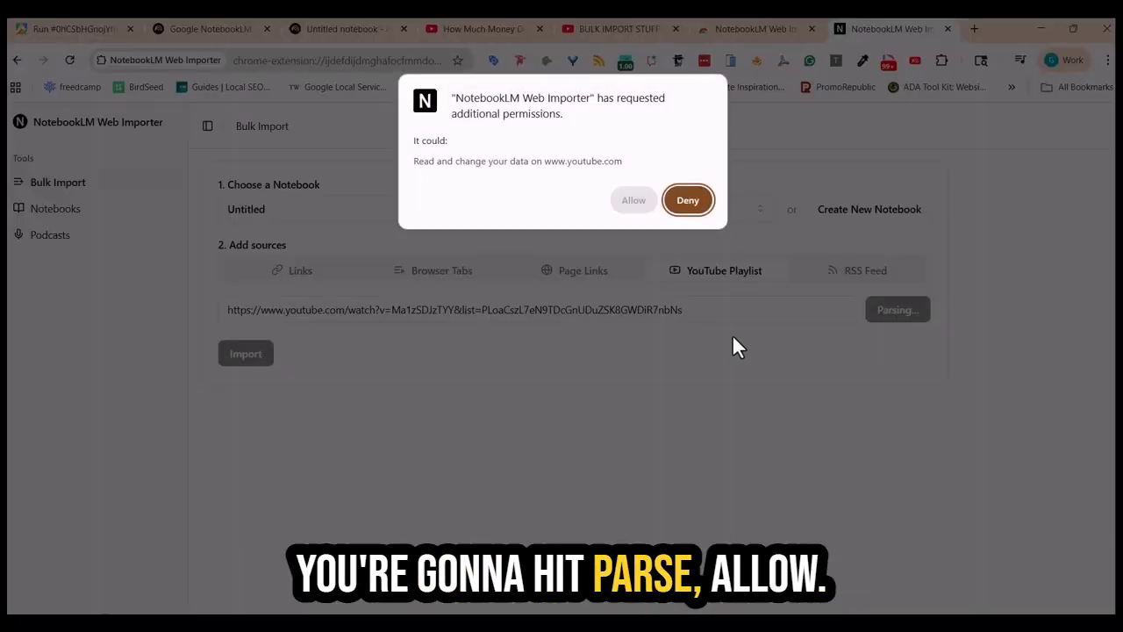
click(637, 200)
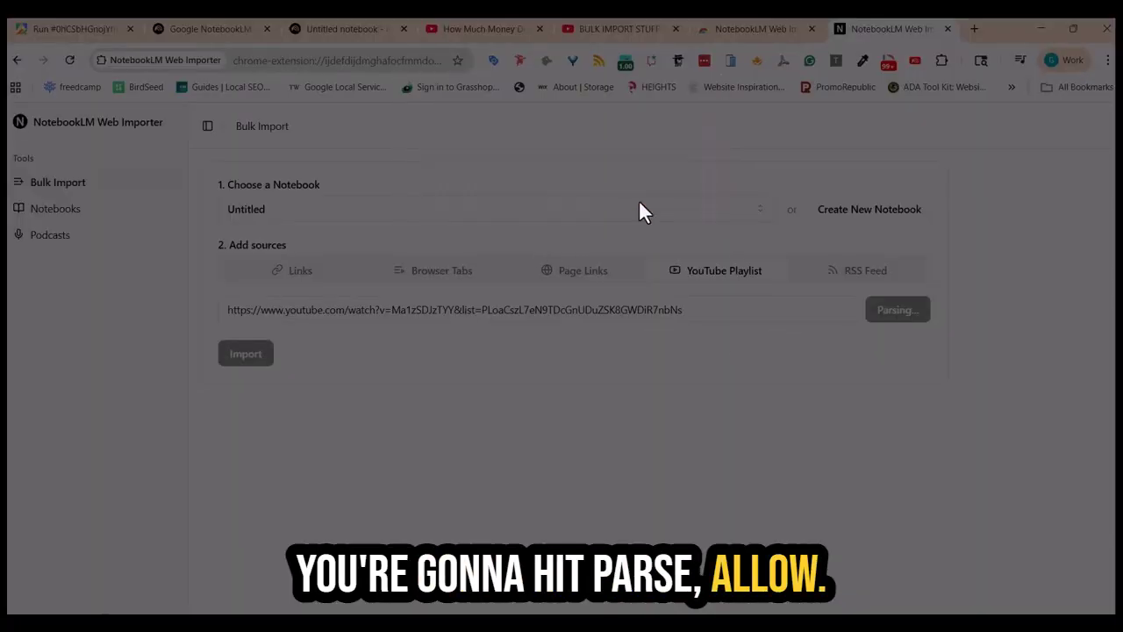
Review the parsed playlist videos, select all of them and import them into the Untitled notebook
scroll(491, 406, down, 1)
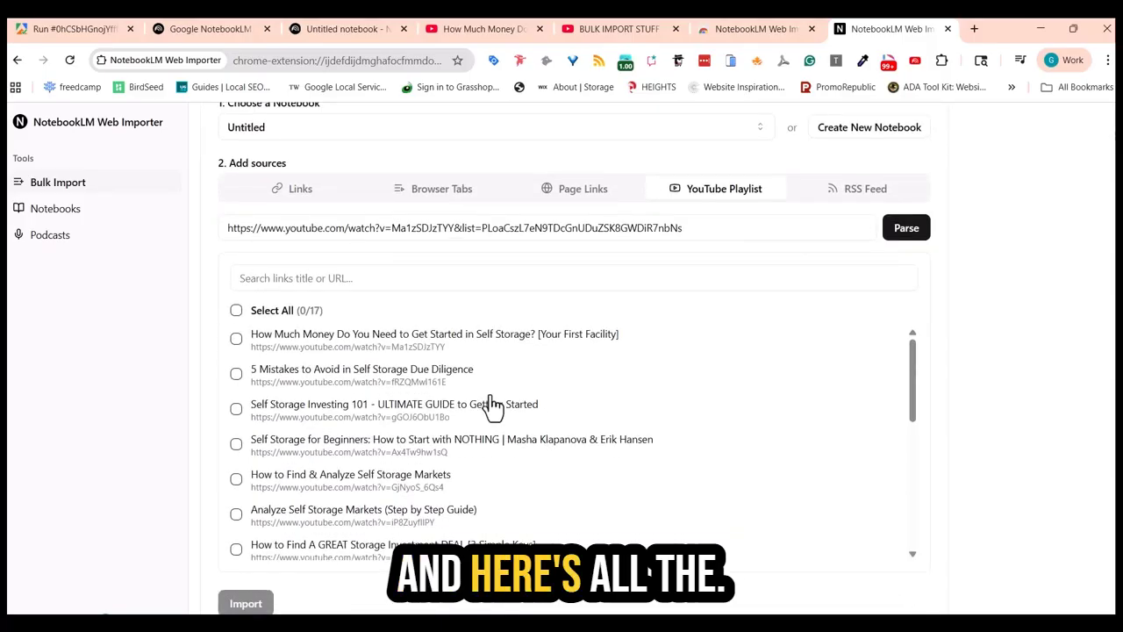
scroll(392, 426, down, 4)
scroll(329, 467, up, 5)
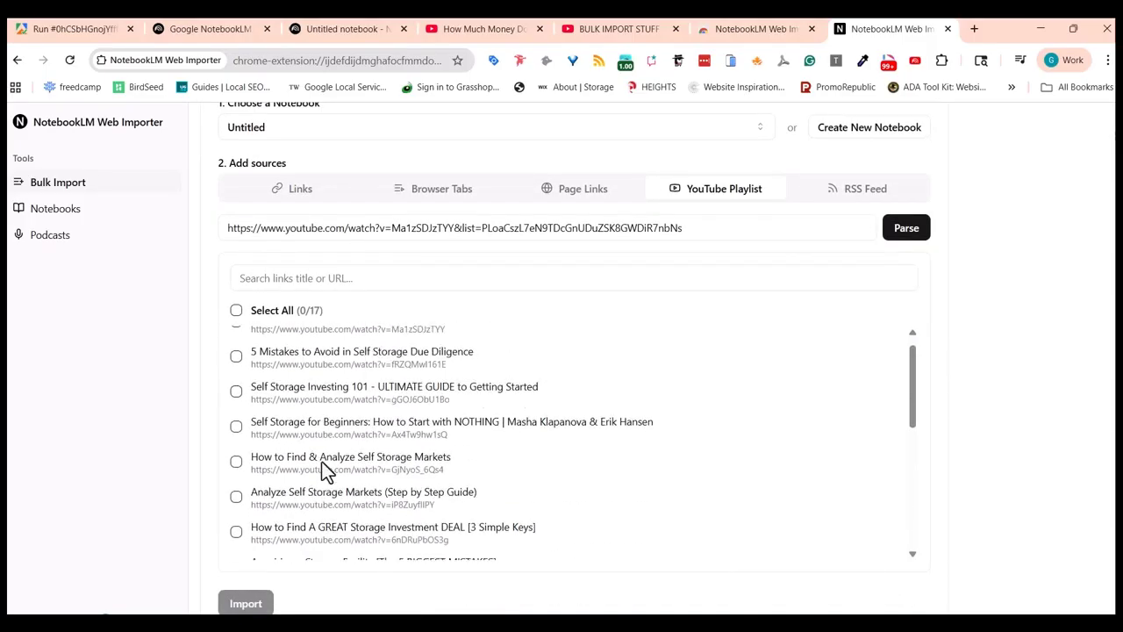
scroll(326, 469, down, 5)
scroll(326, 470, up, 5)
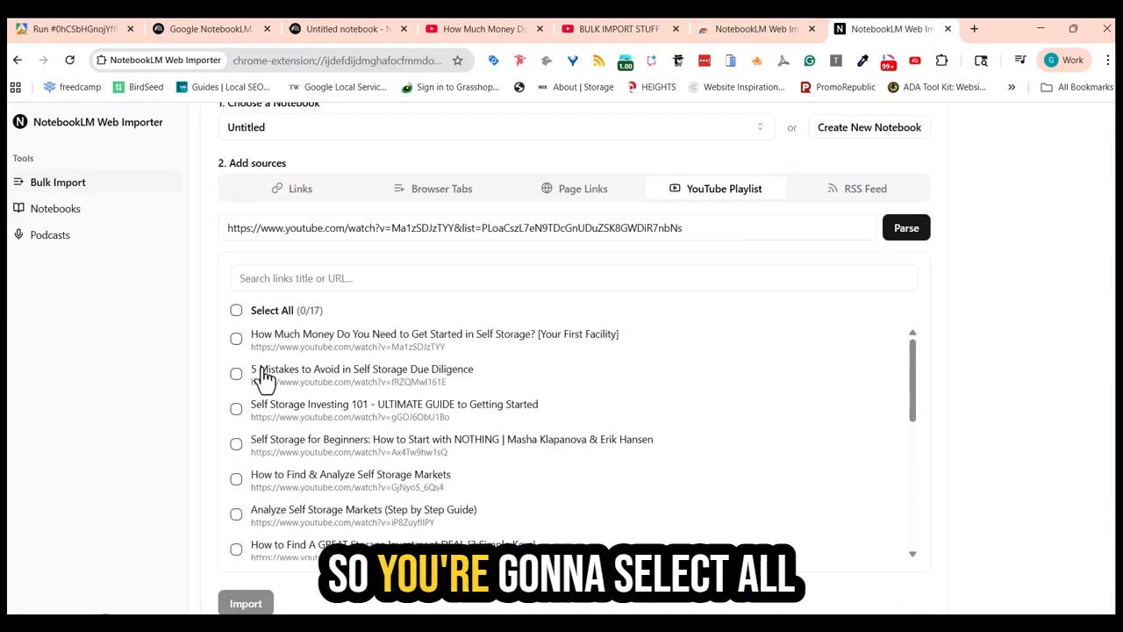
click(238, 313)
scroll(404, 457, down, 5)
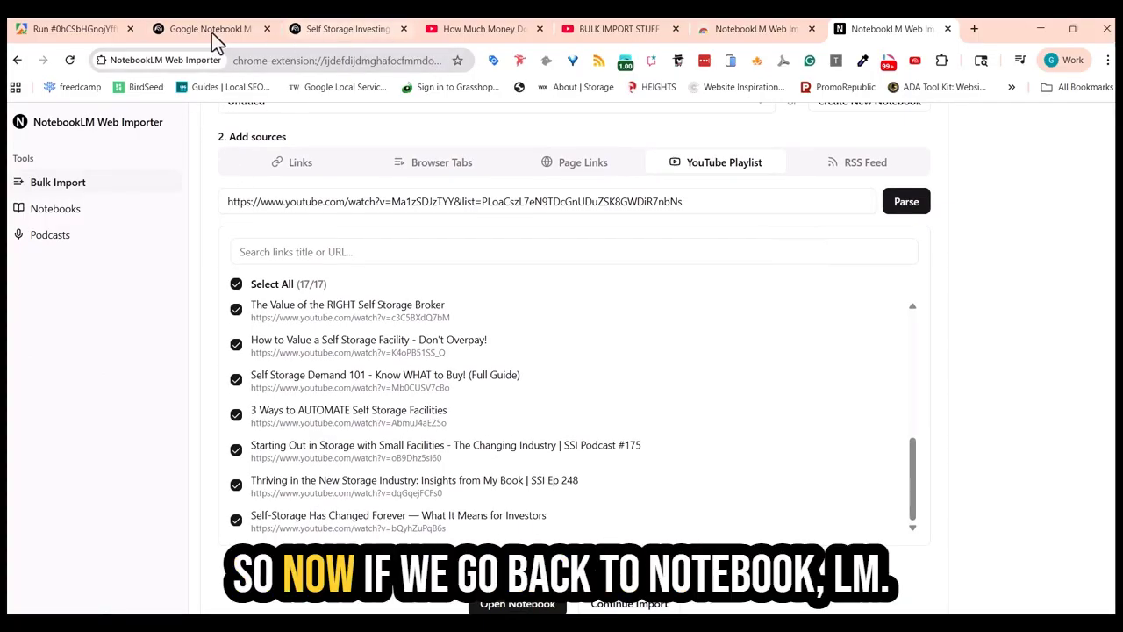
In the notebook with the imported videos, ask what AJ would advise someone new in self-storage to do, step-by-step, in a checklist form
click(215, 30)
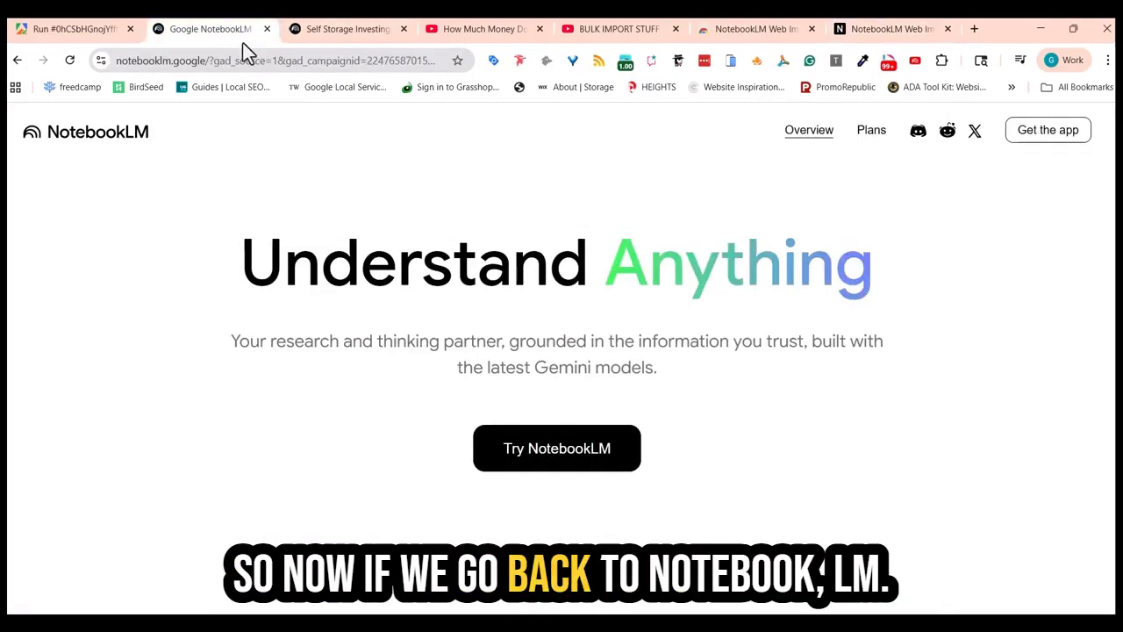
click(352, 31)
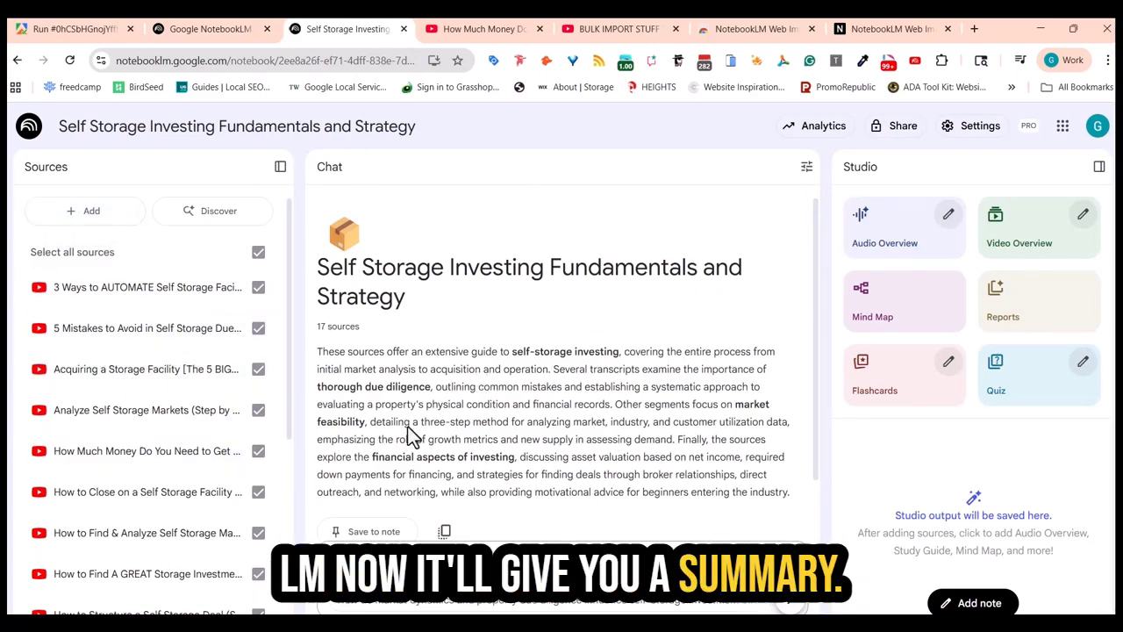
scroll(807, 351, down, 2)
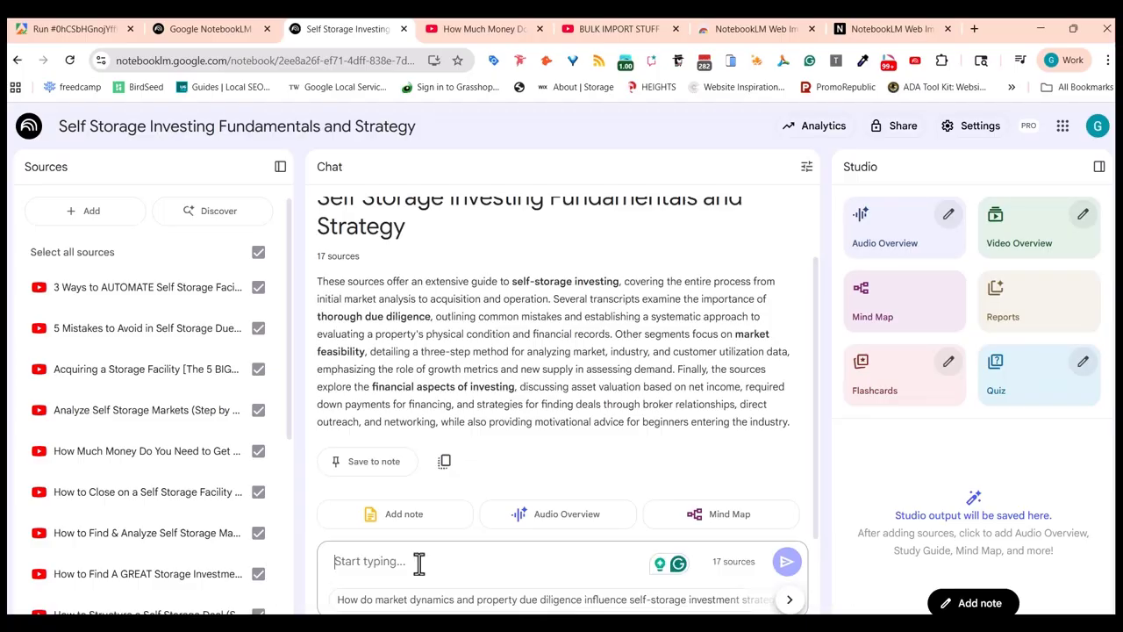
text(What: Please give me a step-by-step process if I'm new in self-storage. What would AJ advise me to do, step-by-step, in a checklist form?)
key(Return)
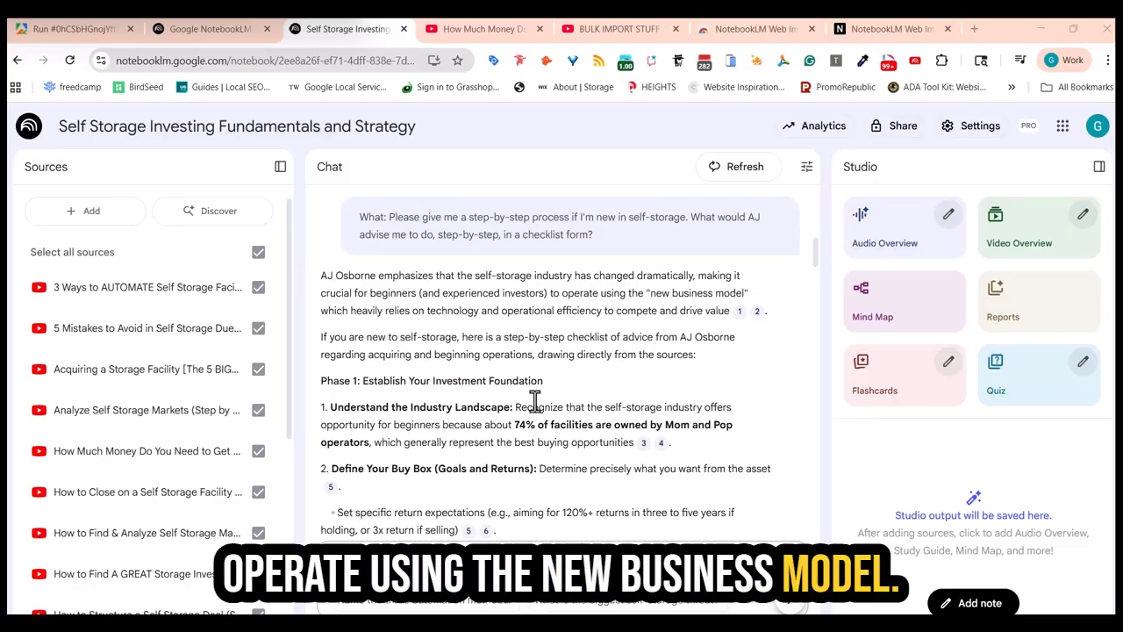
Read through the phased beginner's checklist in the chat answer and save the answer as a note
scroll(680, 373, down, 2)
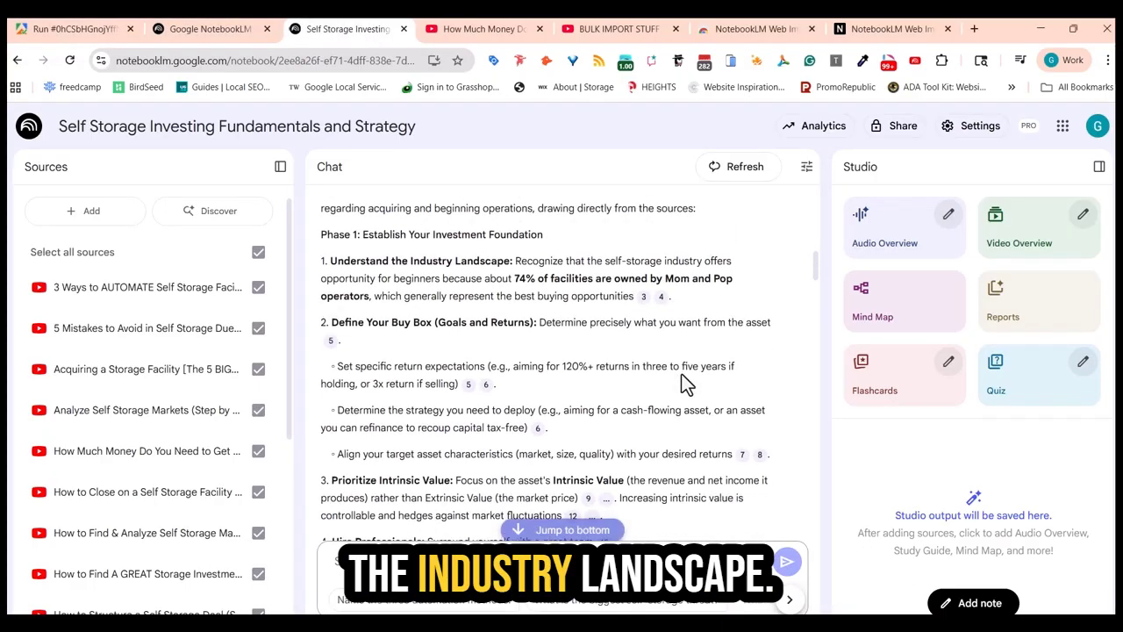
scroll(561, 351, down, 2)
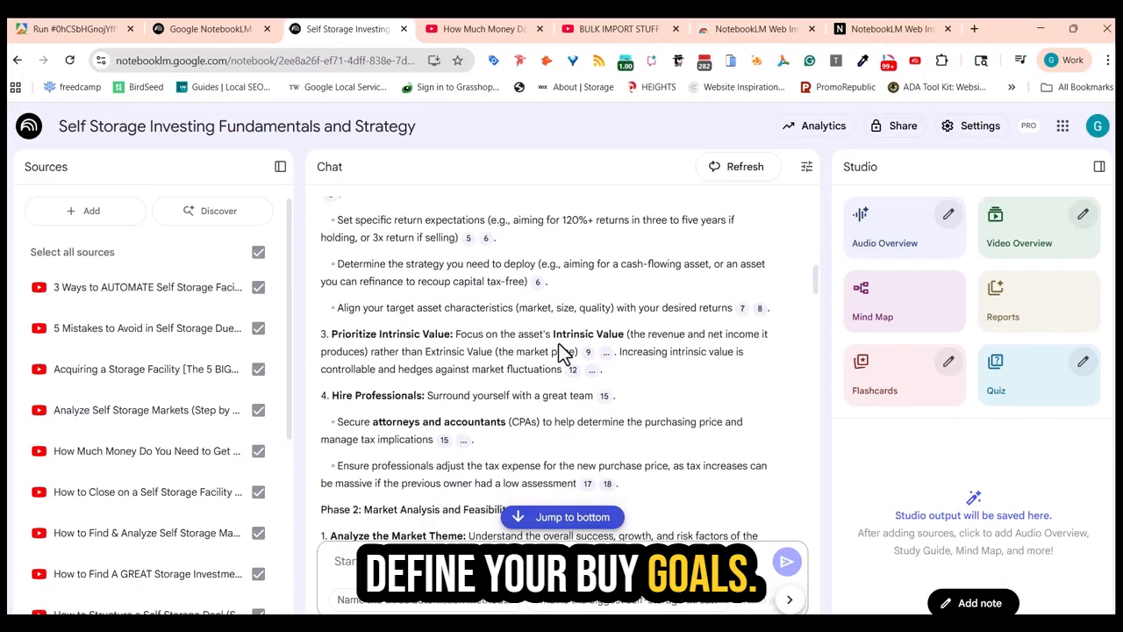
scroll(451, 351, down, 2)
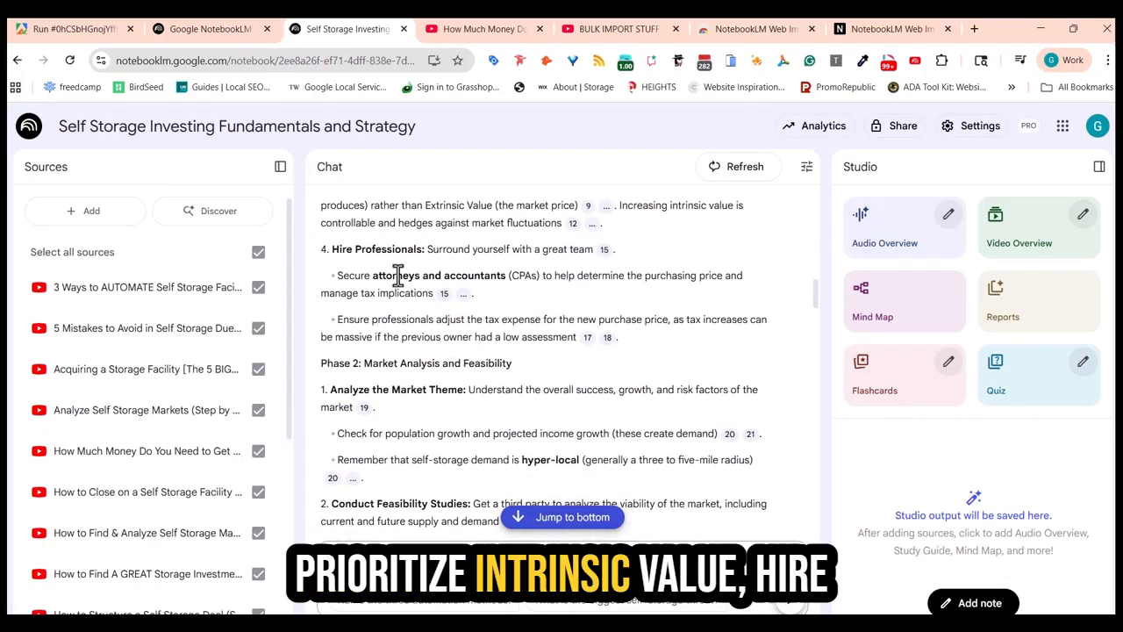
scroll(430, 298, down, 2)
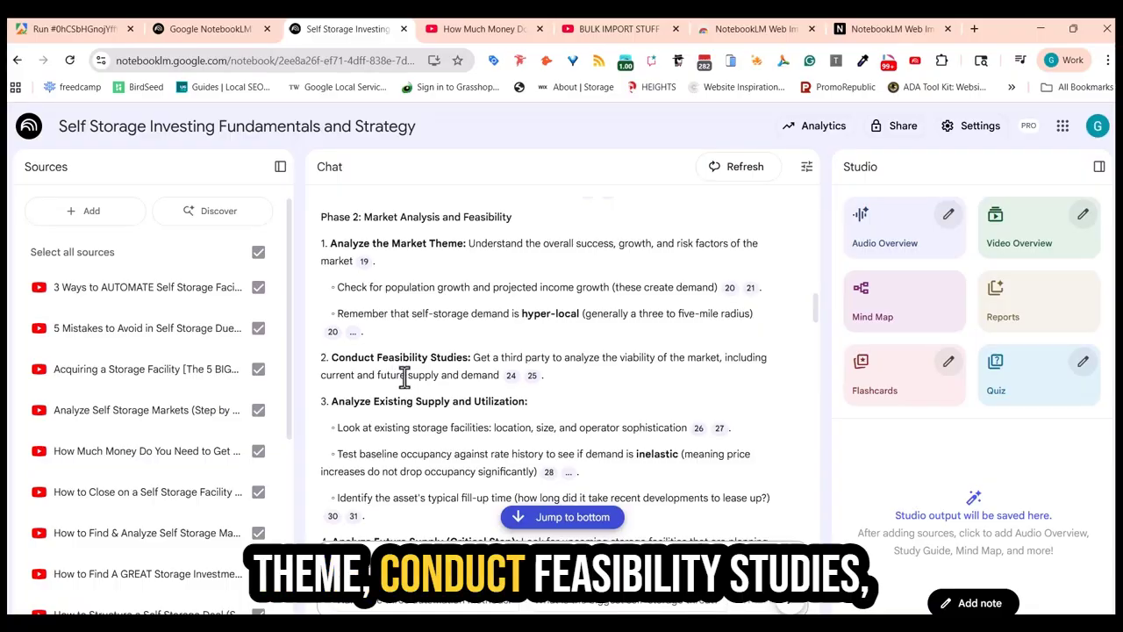
scroll(404, 377, down, 2)
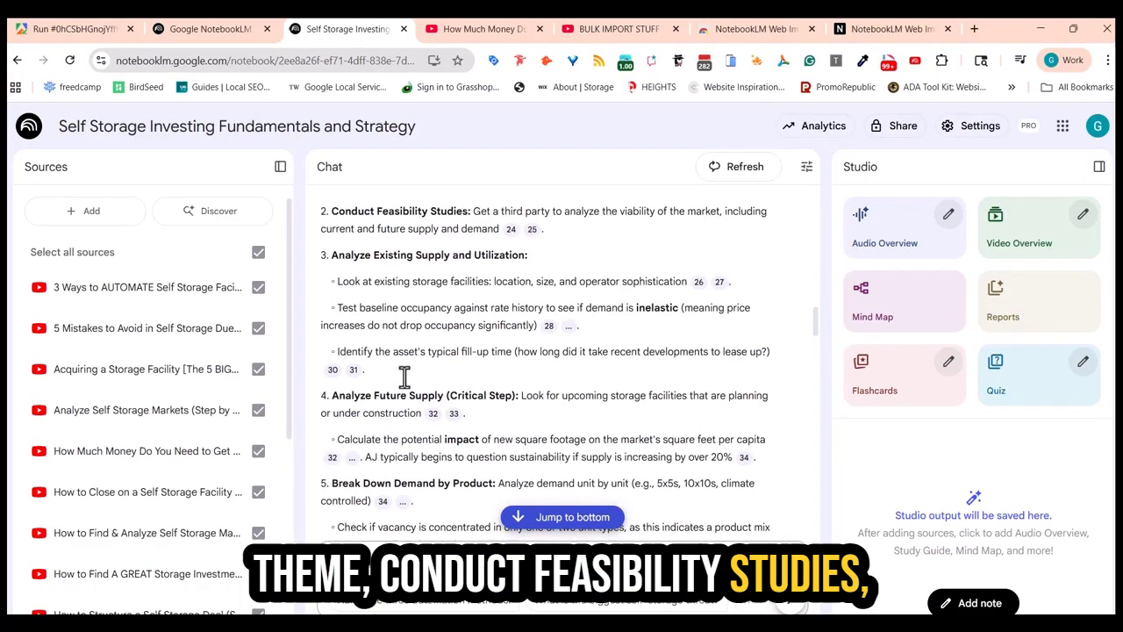
scroll(408, 376, down, 2)
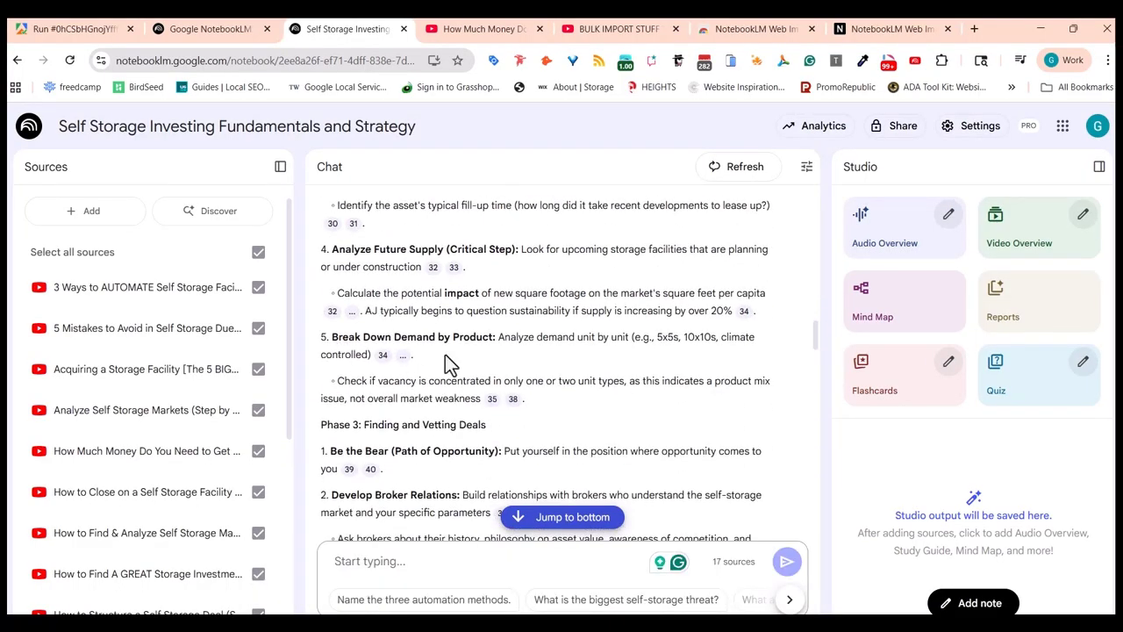
scroll(475, 355, down, 2)
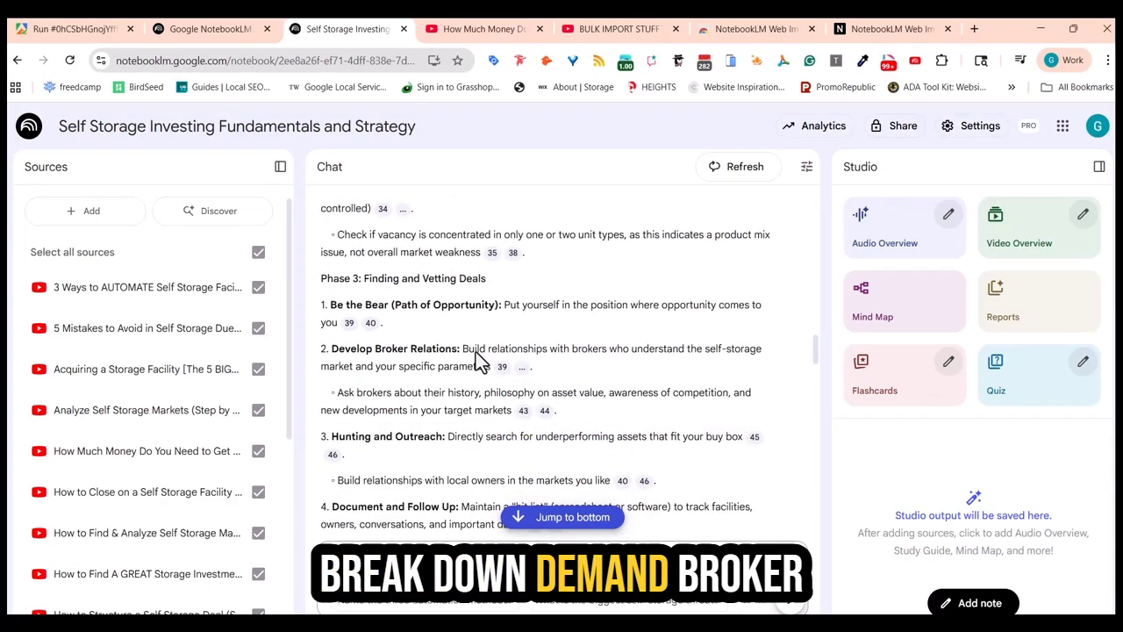
scroll(420, 348, down, 2)
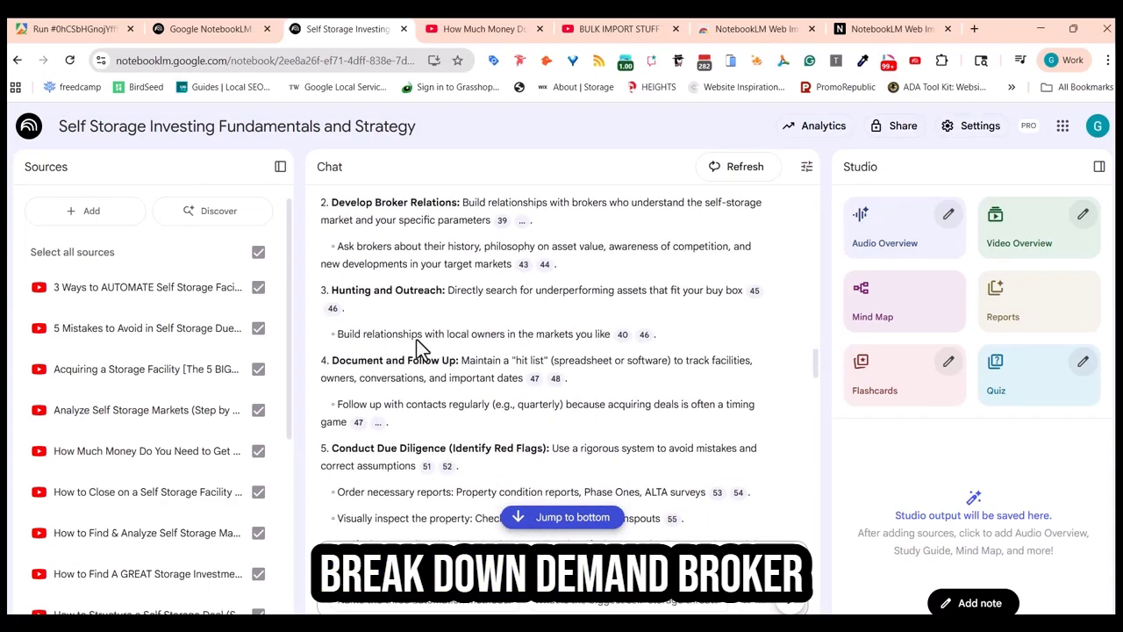
scroll(429, 379, down, 2)
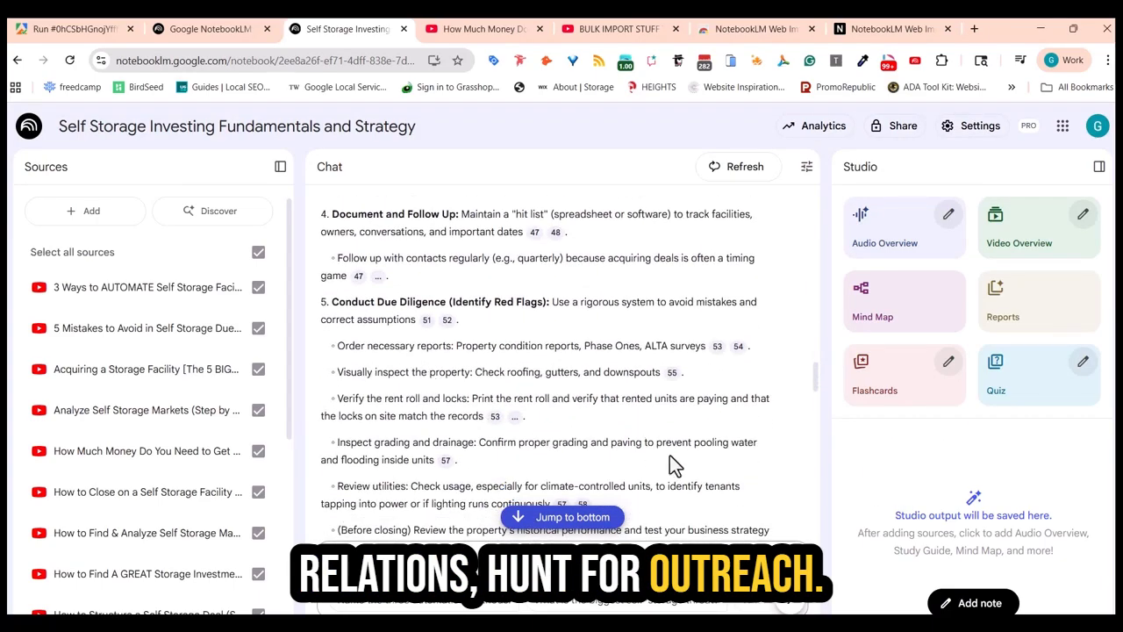
click(597, 518)
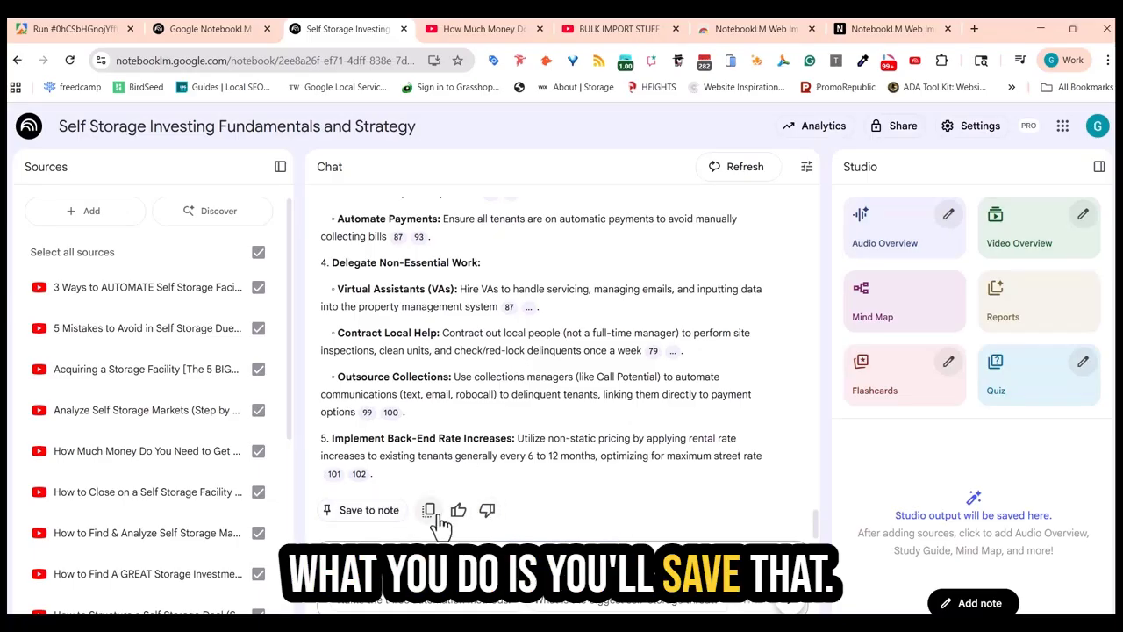
click(383, 515)
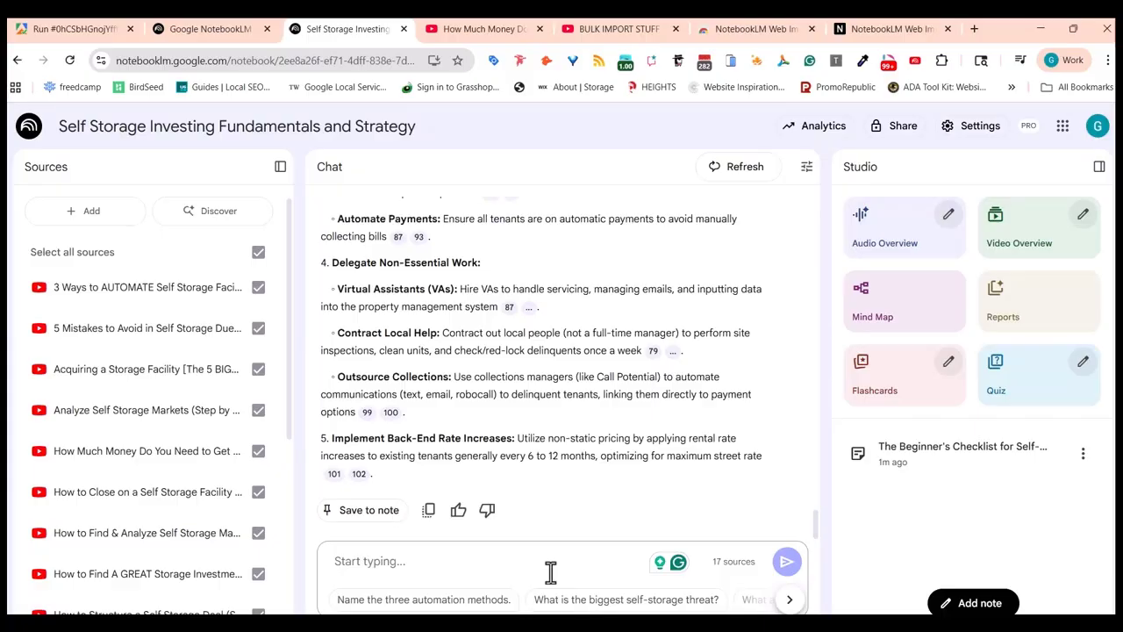
Ask how AJ would do a feasibility study as a step-by-step process, and read through the answer's phases
text(okay cool how would AJ do a feasibility study please give me a step-by-step process)
key(Return)
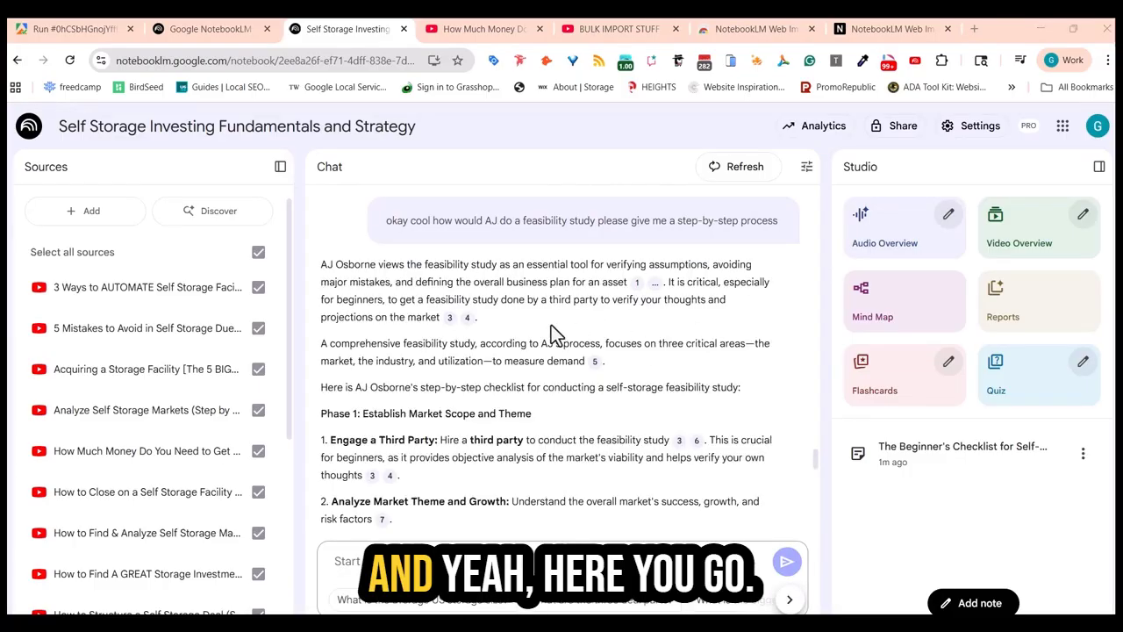
scroll(546, 368, down, 2)
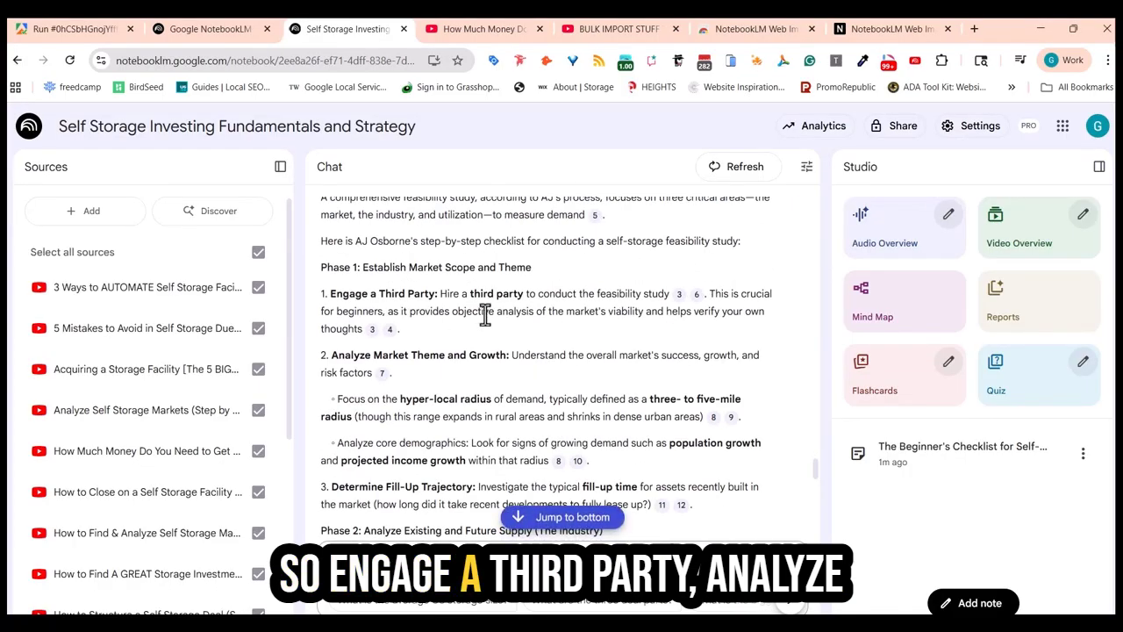
scroll(421, 293, down, 2)
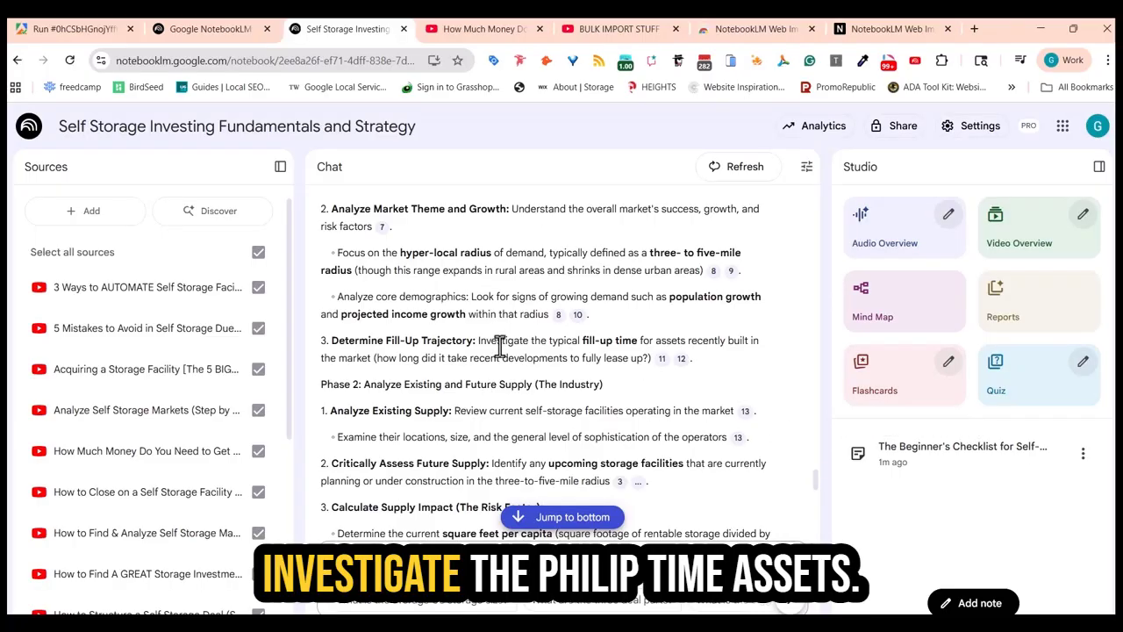
scroll(469, 358, down, 12)
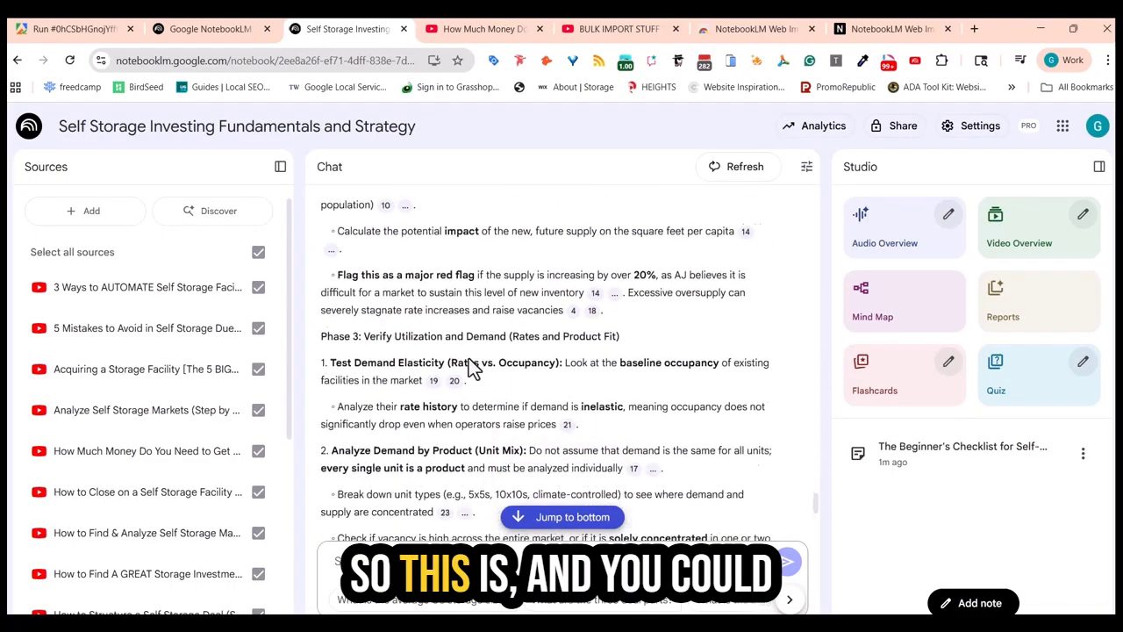
scroll(468, 358, up, 15)
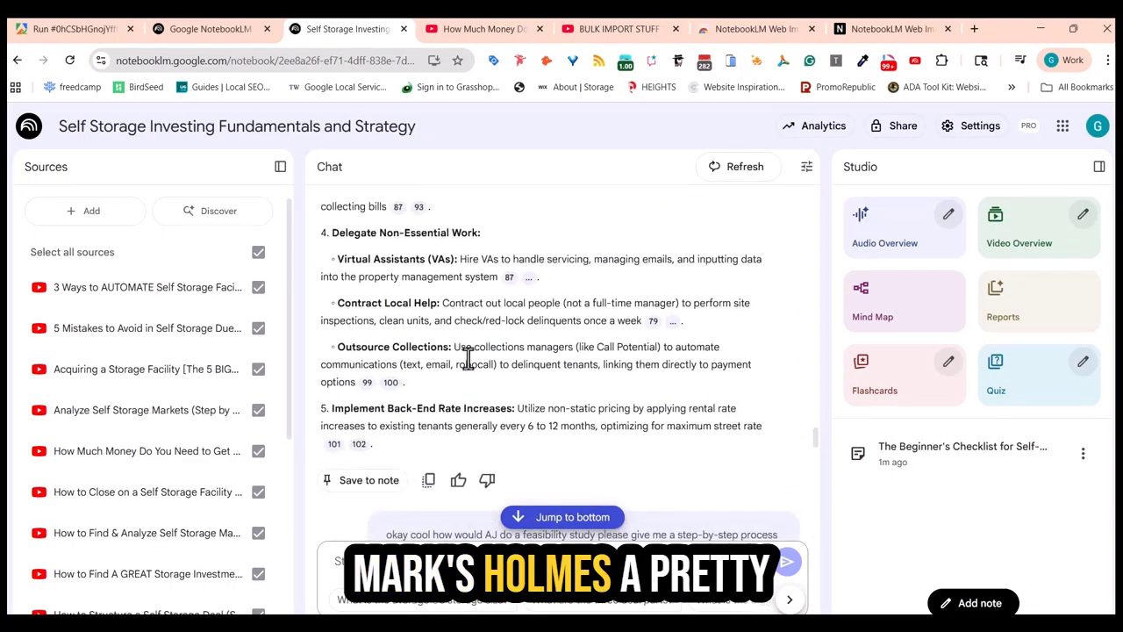
scroll(469, 358, down, 15)
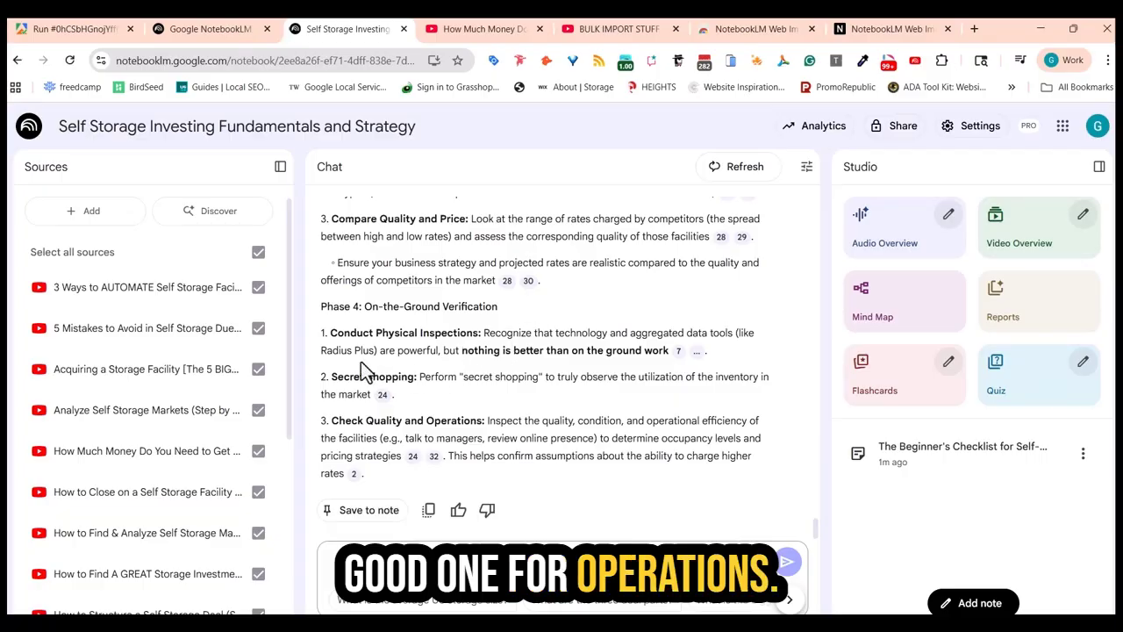
Switch to YouTube, return to the "investing in self storage" search results, and look over the AJ Osborne channel's home page
click(474, 29)
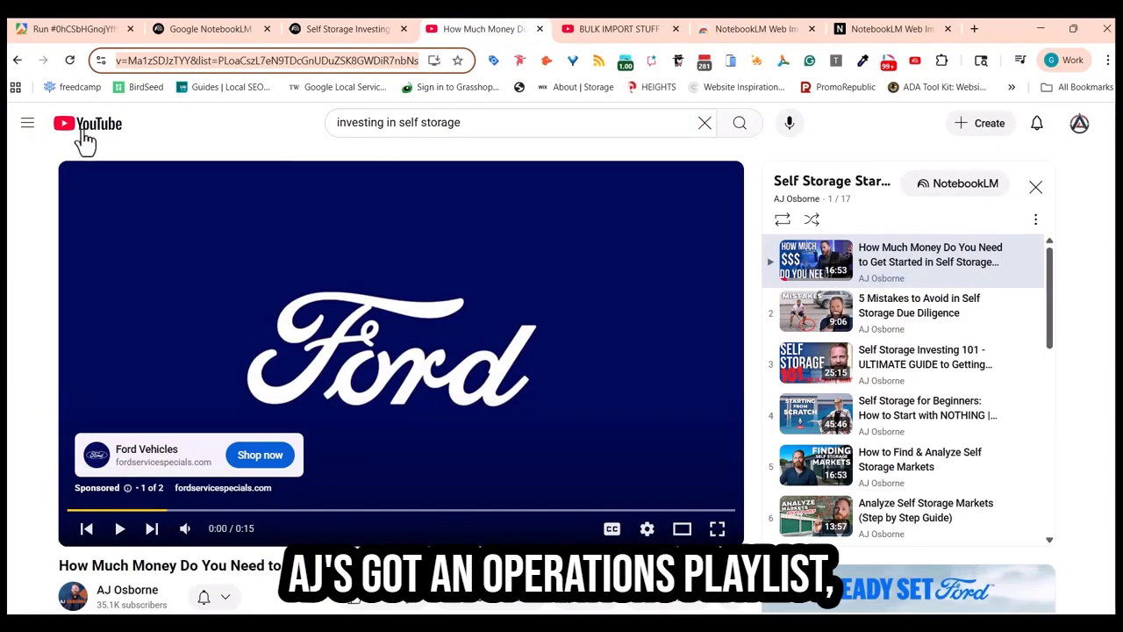
scroll(249, 149, down, 3)
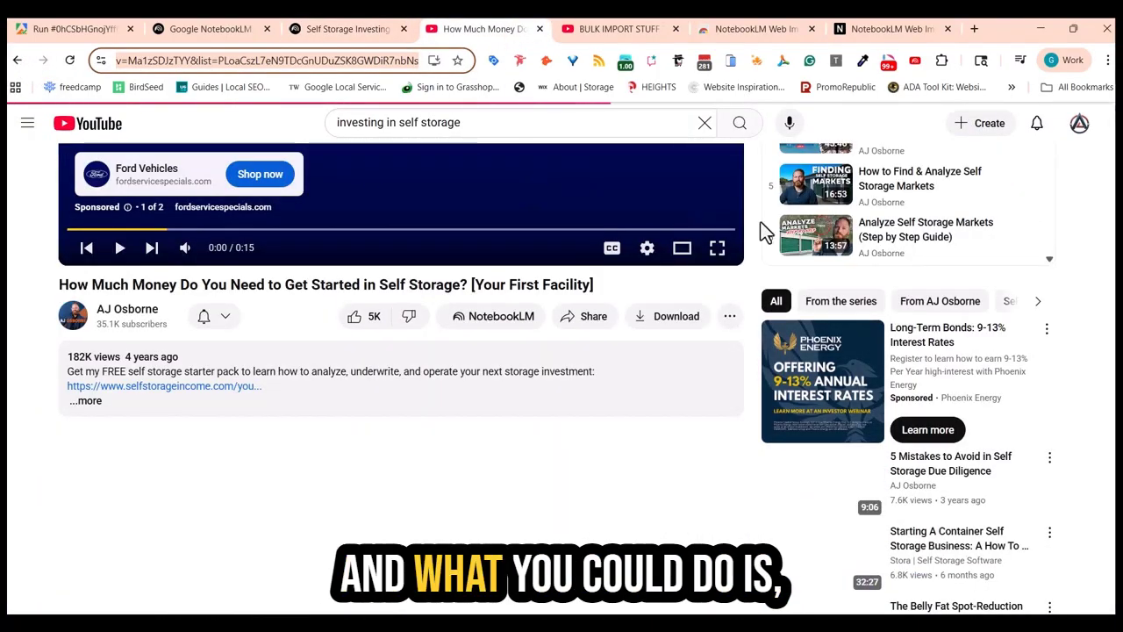
key(alt+Left)
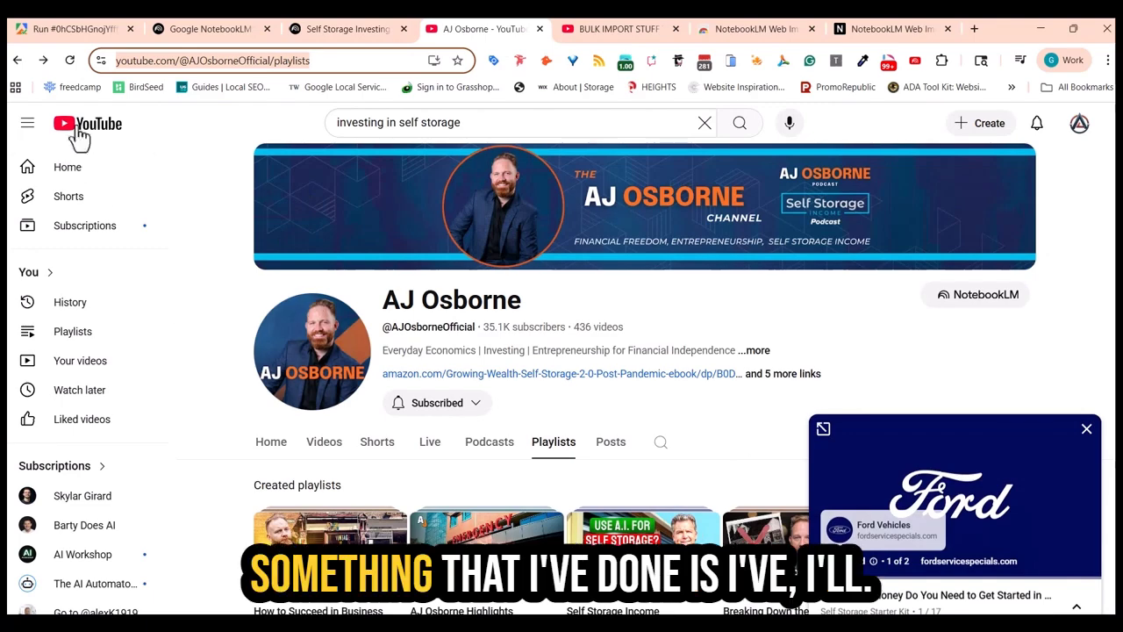
click(18, 59)
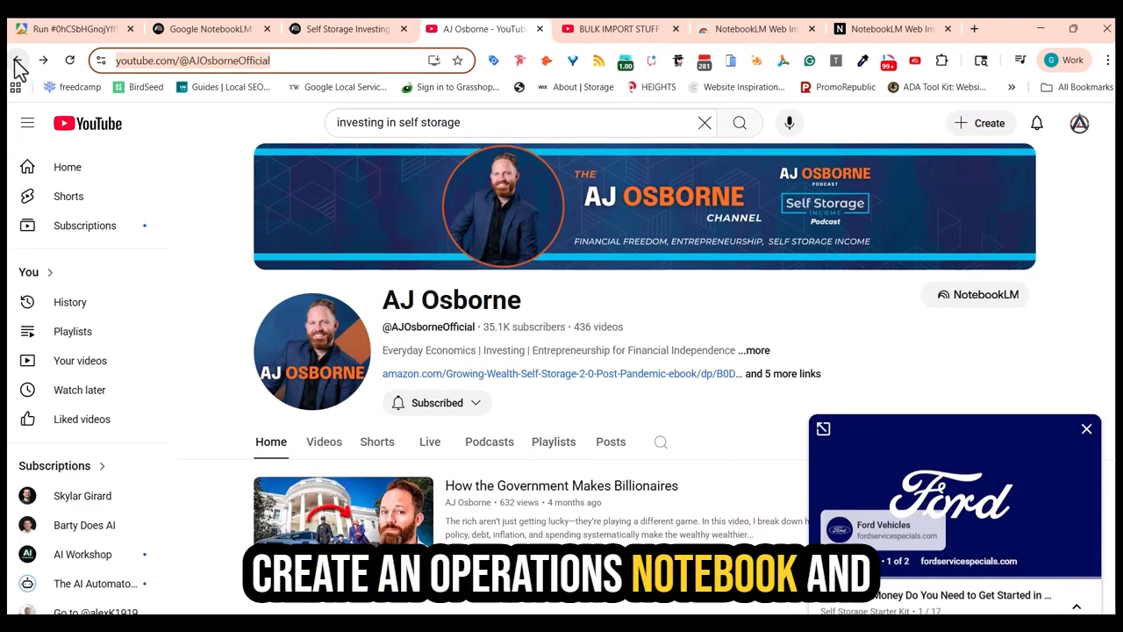
click(18, 60)
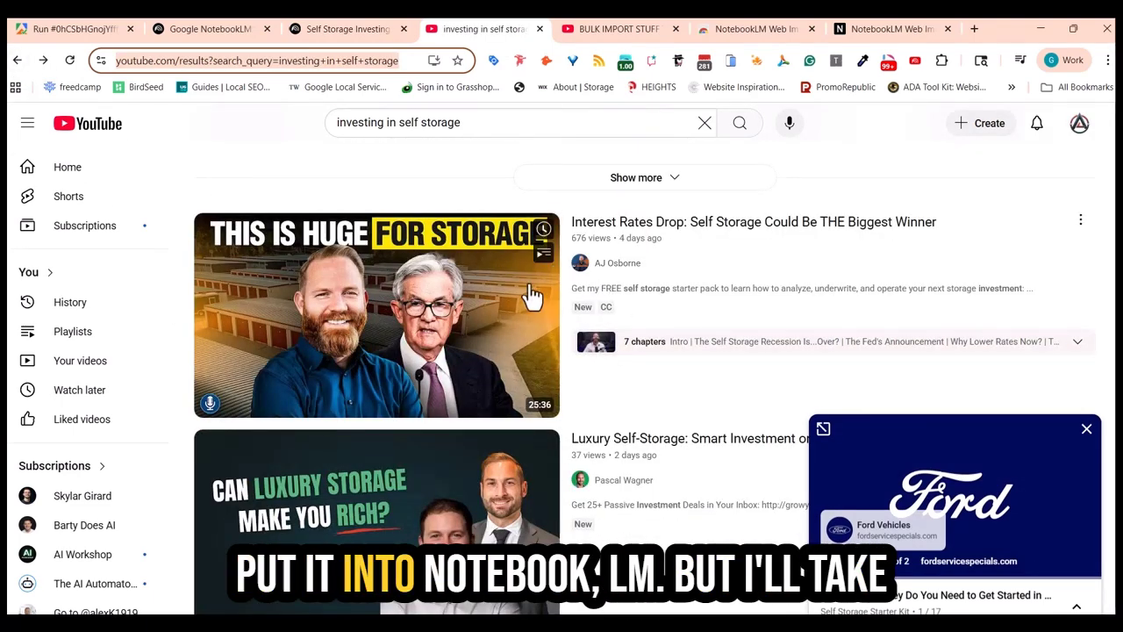
click(623, 267)
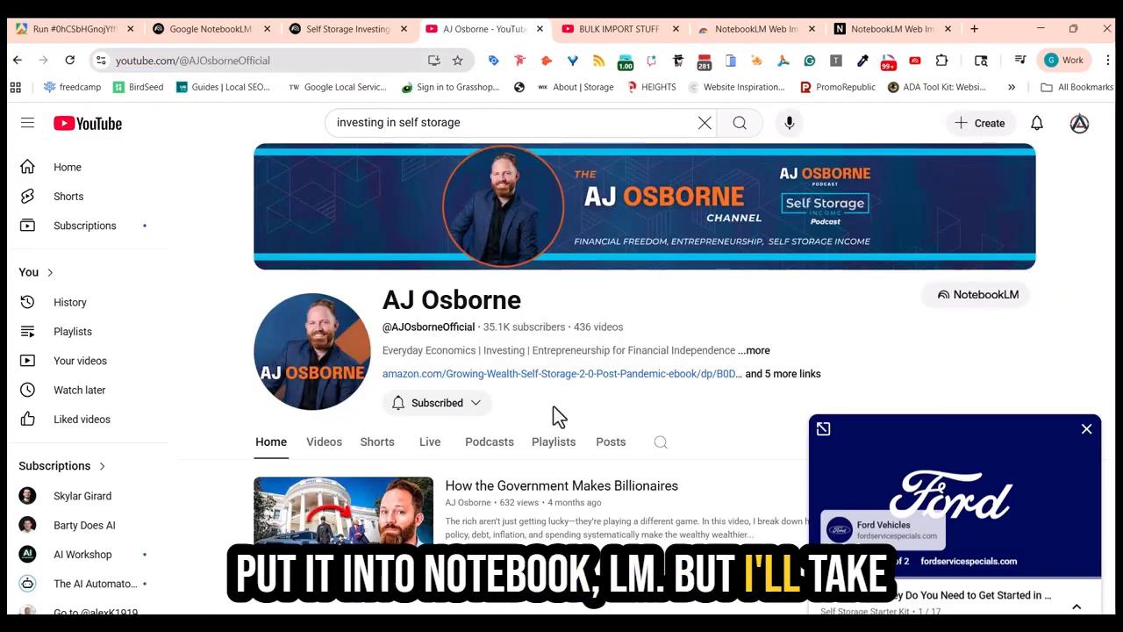
scroll(553, 407, down, 3)
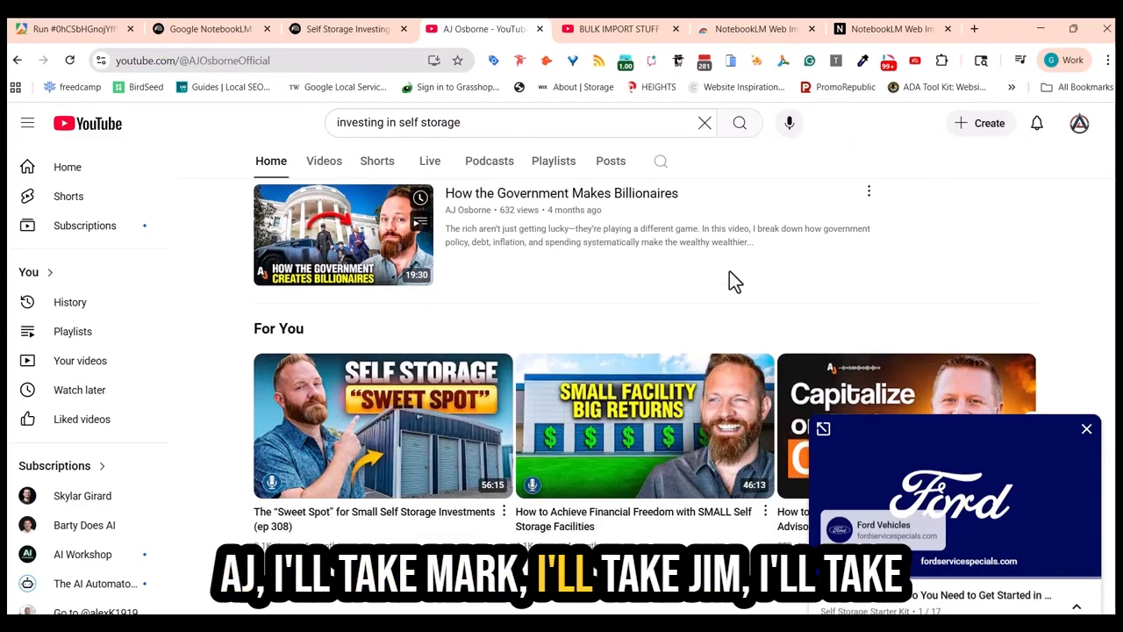
scroll(729, 270, up, 3)
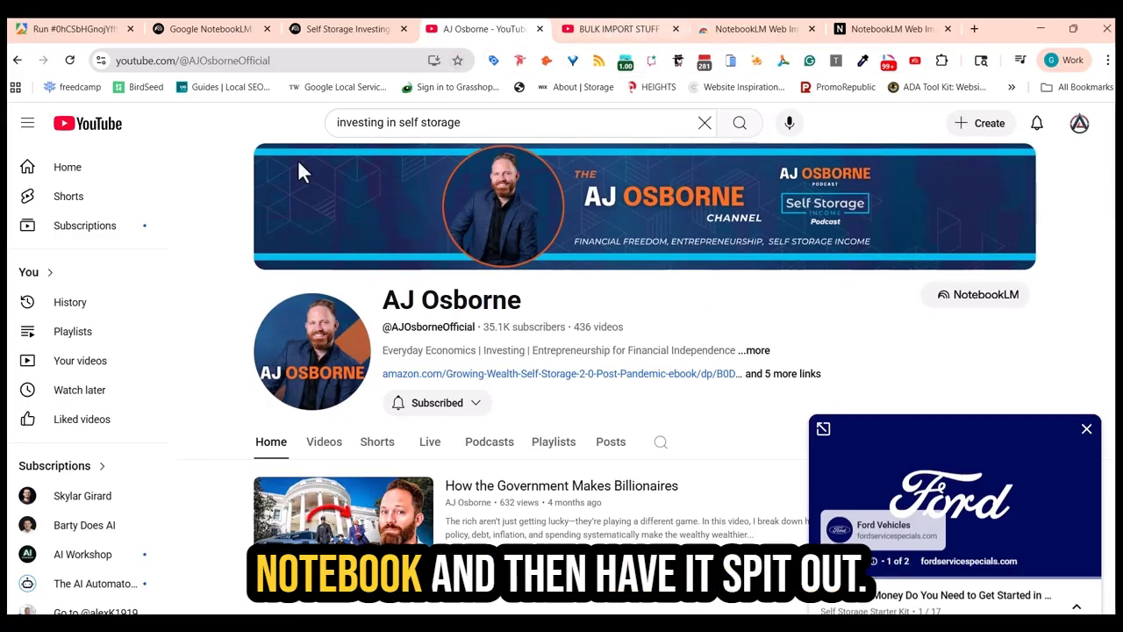
Return to the Self Storage Investing Fundamentals and Strategy notebook and review the feasibility study answer and the list of imported sources
click(346, 34)
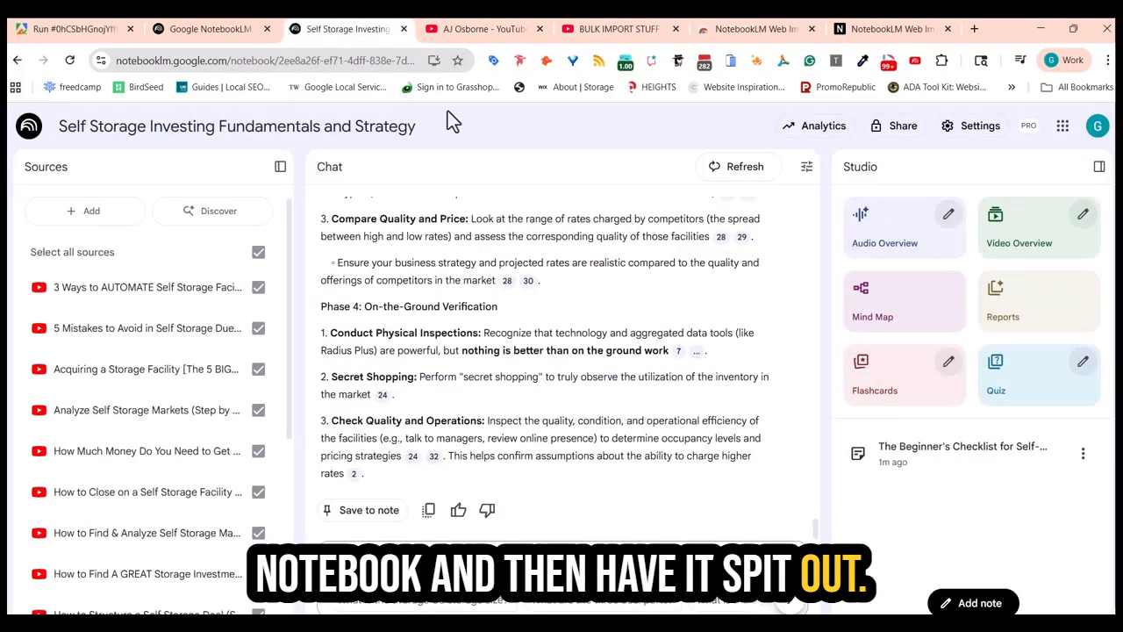
scroll(472, 463, up, 15)
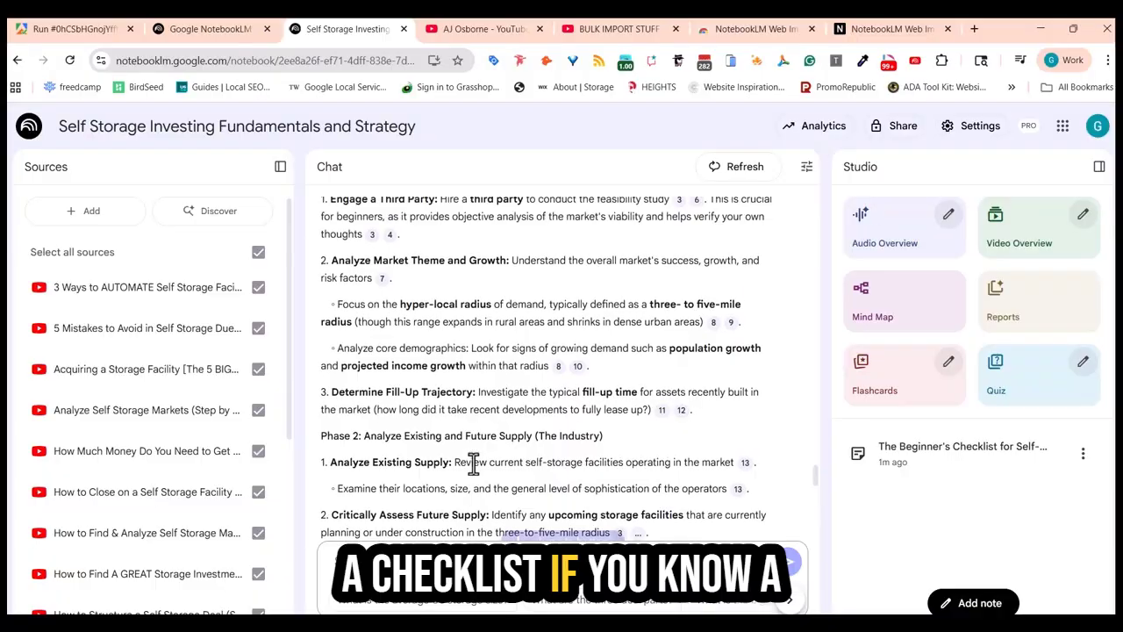
scroll(472, 463, down, 10)
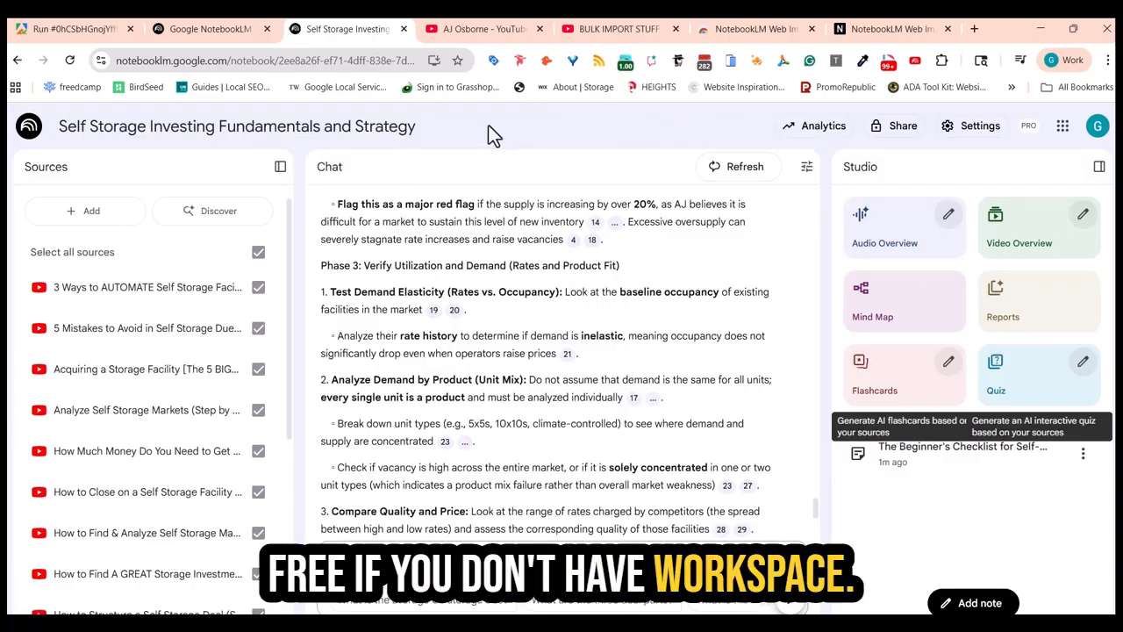
scroll(166, 344, down, 4)
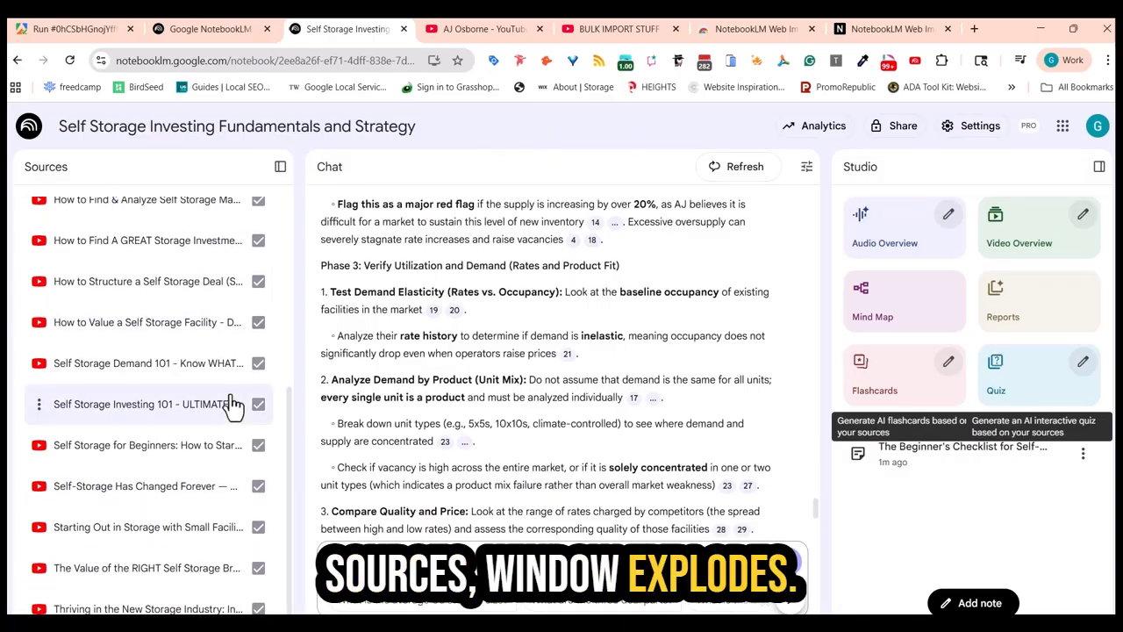
scroll(214, 417, up, 4)
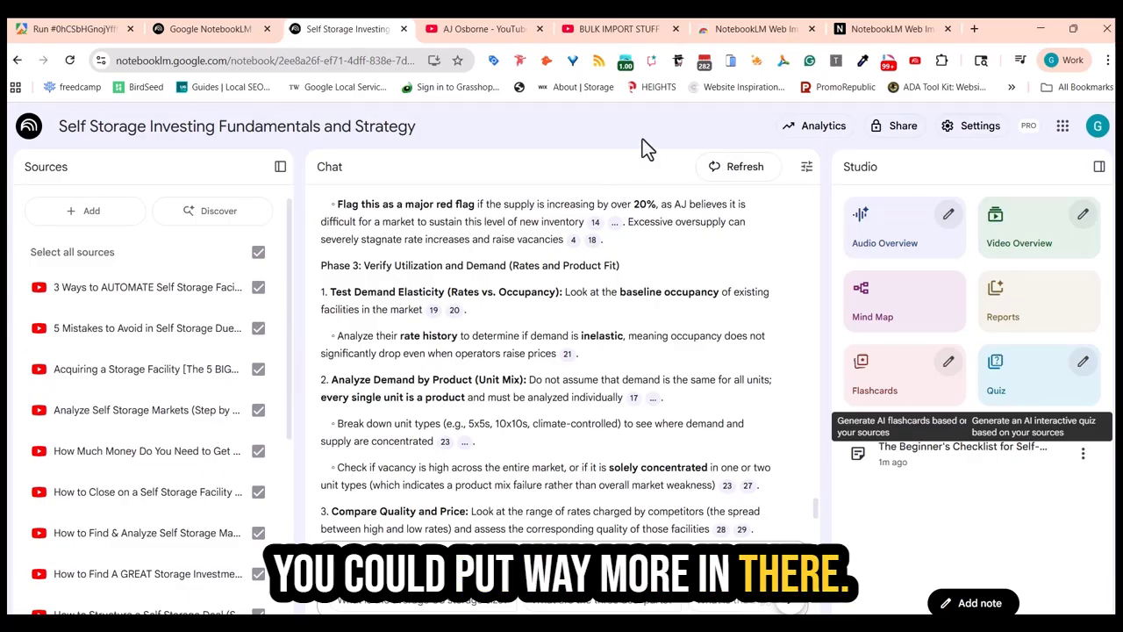